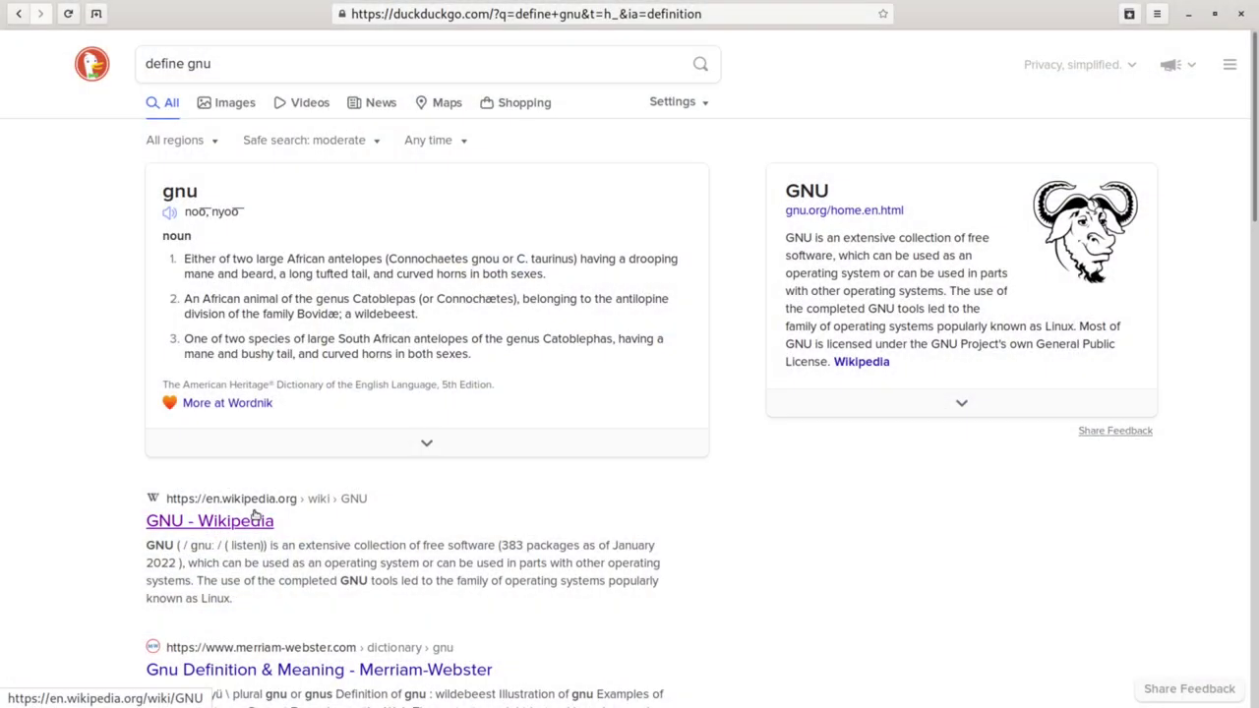
Open the 'GNU - Wikipedia' article from the 'define gnu' search results.
{"action": "left_click", "coordinate": [245, 522]}
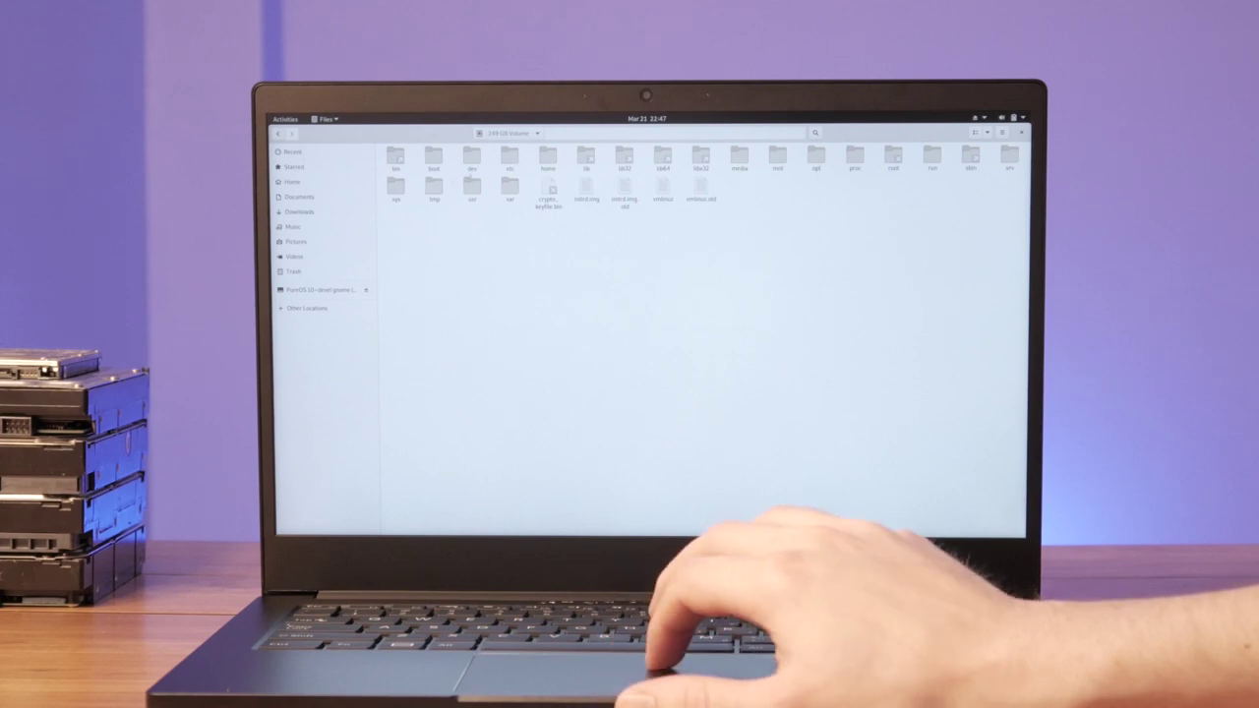
Open the home folder, then the user's personal folder inside it.
{"action": "double_click", "coordinate": [548, 159]}
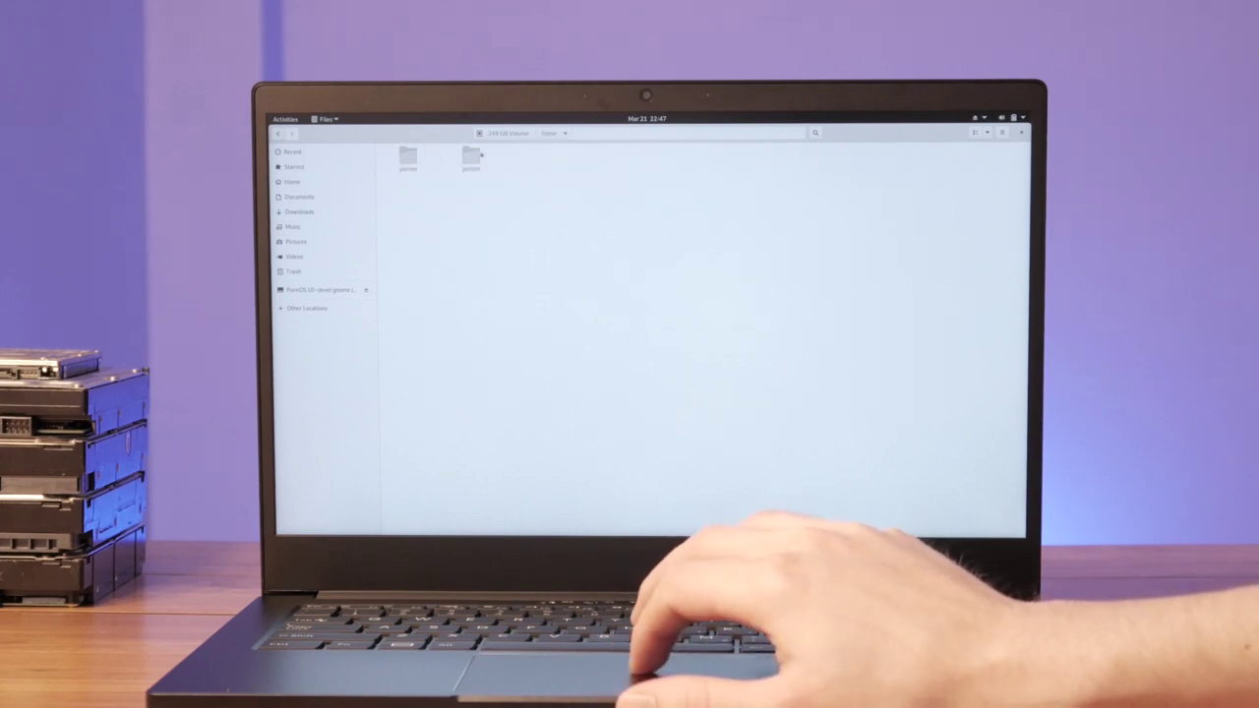
{"action": "double_click", "coordinate": [468, 155]}
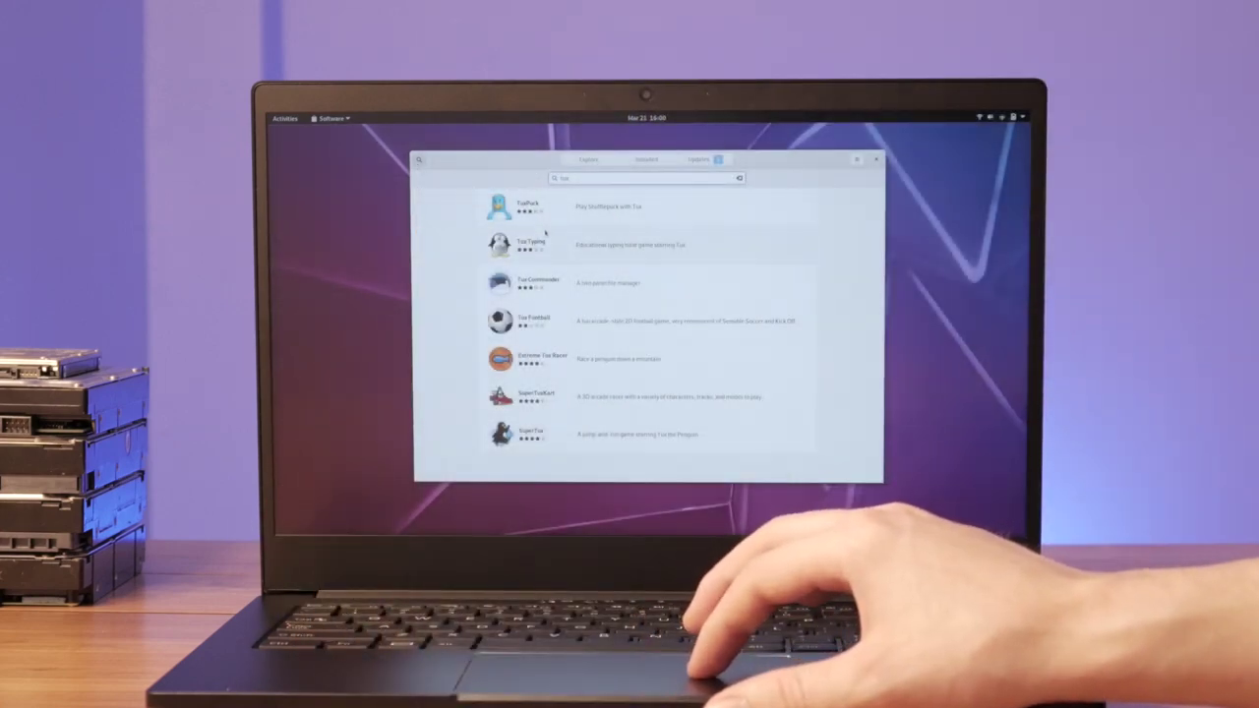
Open SuperTux from the 'tux' search results and start installing it.
{"action": "left_click", "coordinate": [579, 430]}
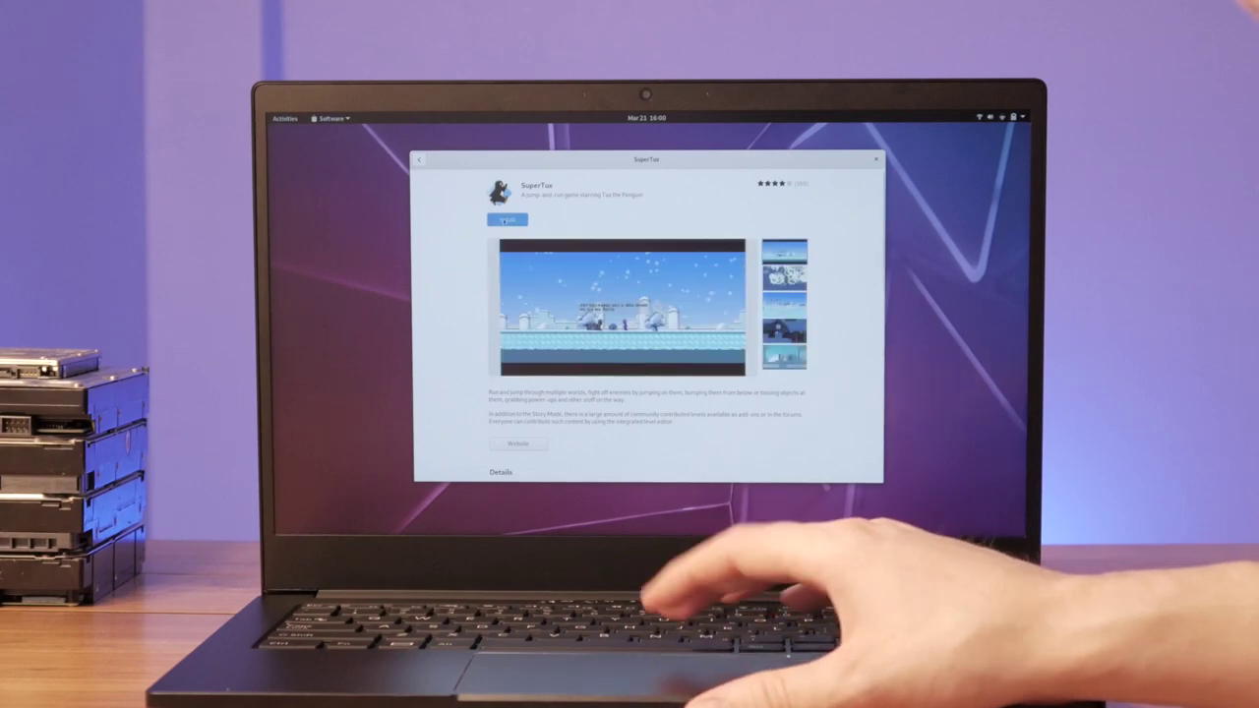
{"action": "left_click", "coordinate": [501, 220]}
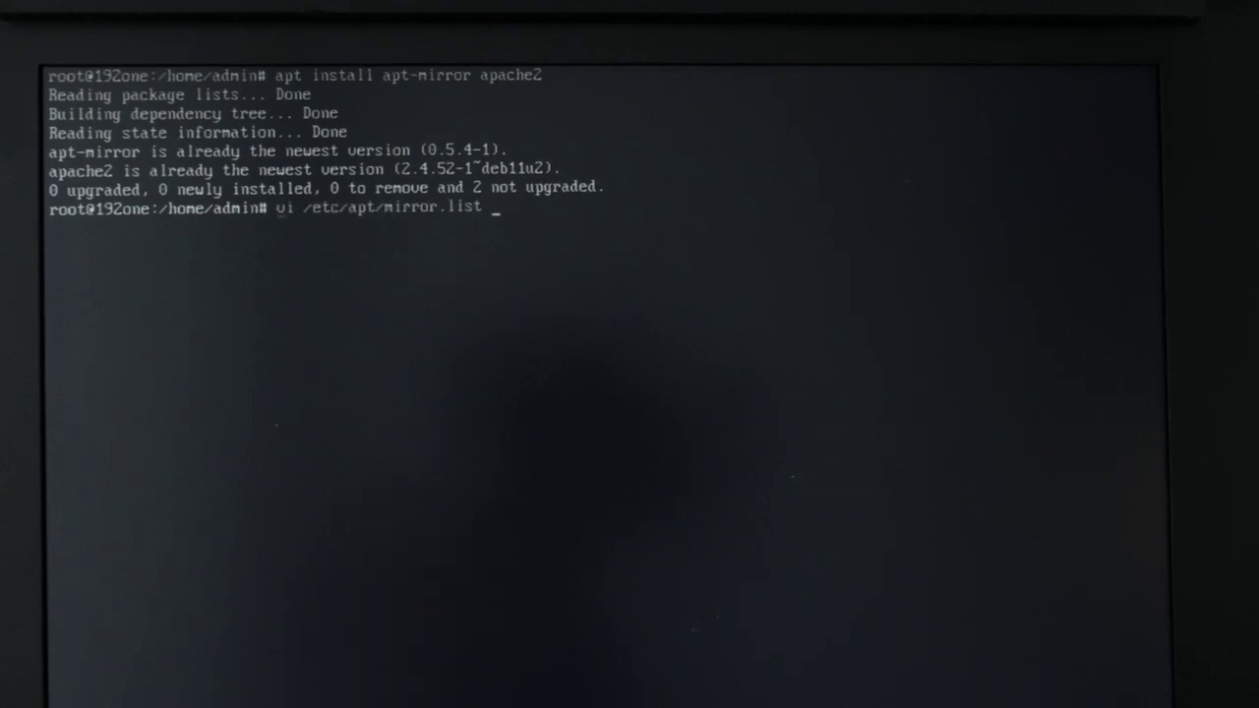
Open the apt-mirror configuration, then list the mirrored repo.pureos.net/pureos folder.
{"action": "key", "text": "Return"}
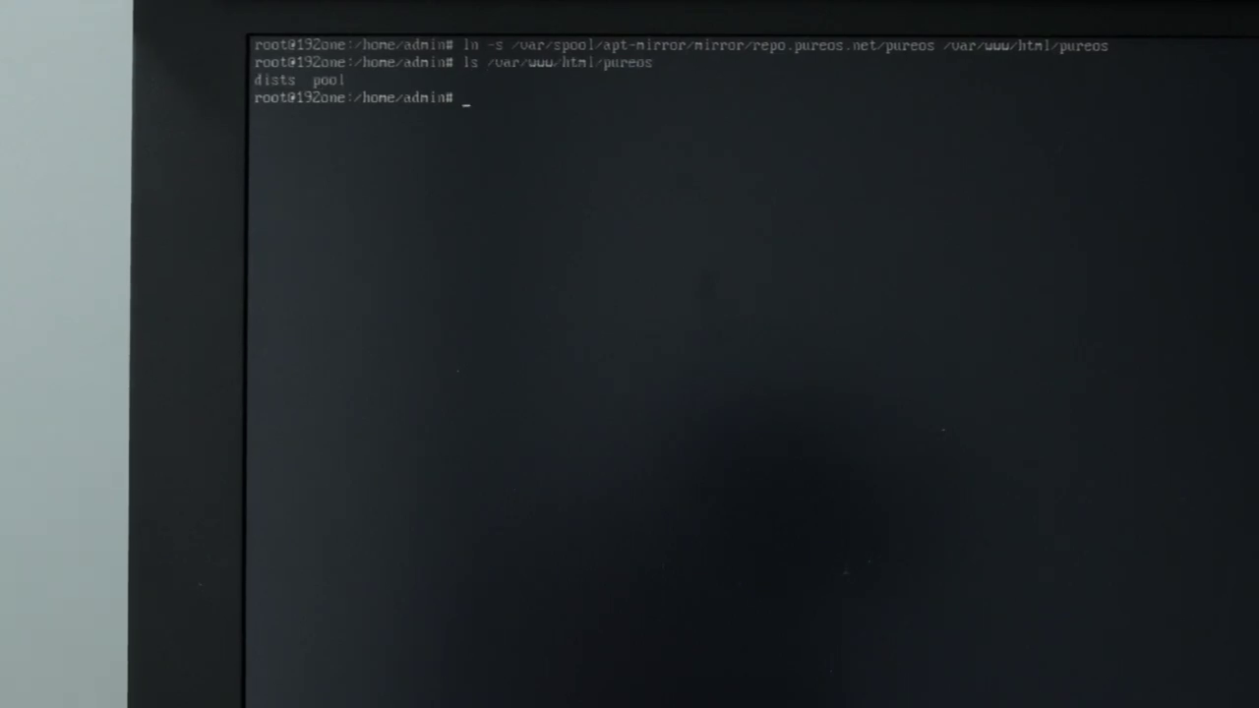
{"action": "type", "text": "ls /var/spool/apt-mirror/mirror/repo.pureos.net/pureos/"}
{"action": "key", "text": "Return"}
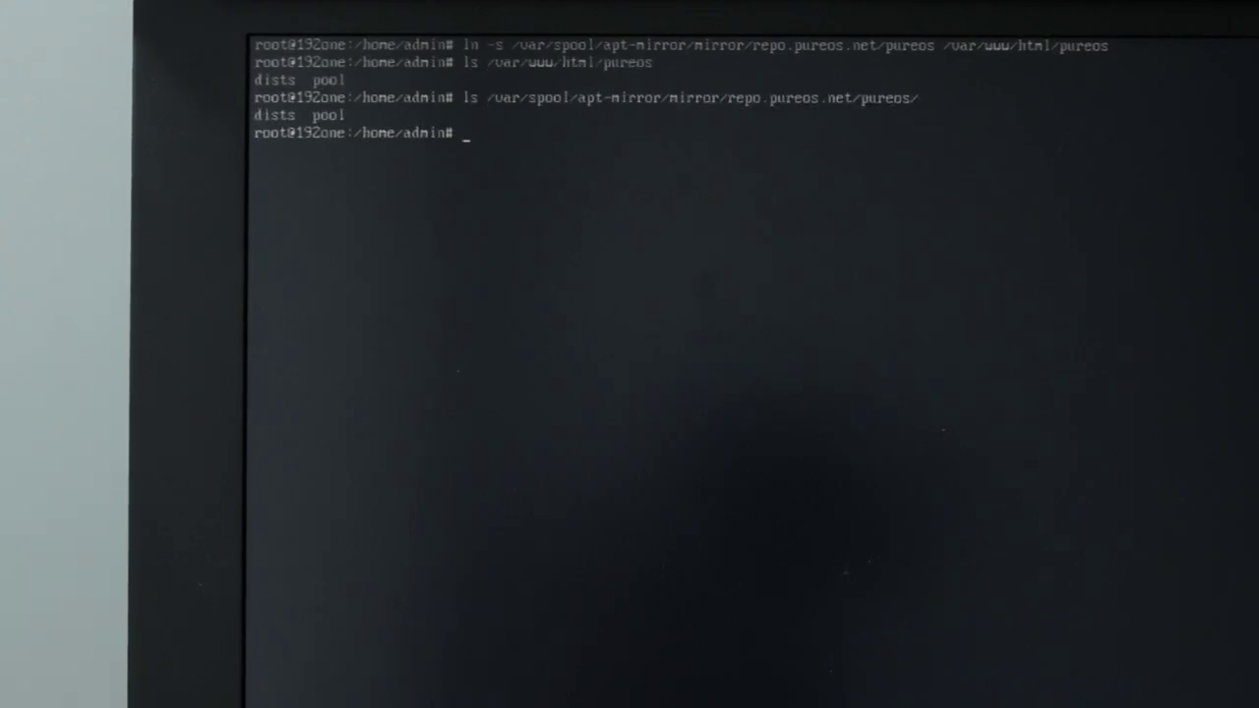
Show the server's IP with hostname -I and browse the mirror into dists/byzantium.
{"action": "type", "text": "hos"}
{"action": "type", "text": "tname"}
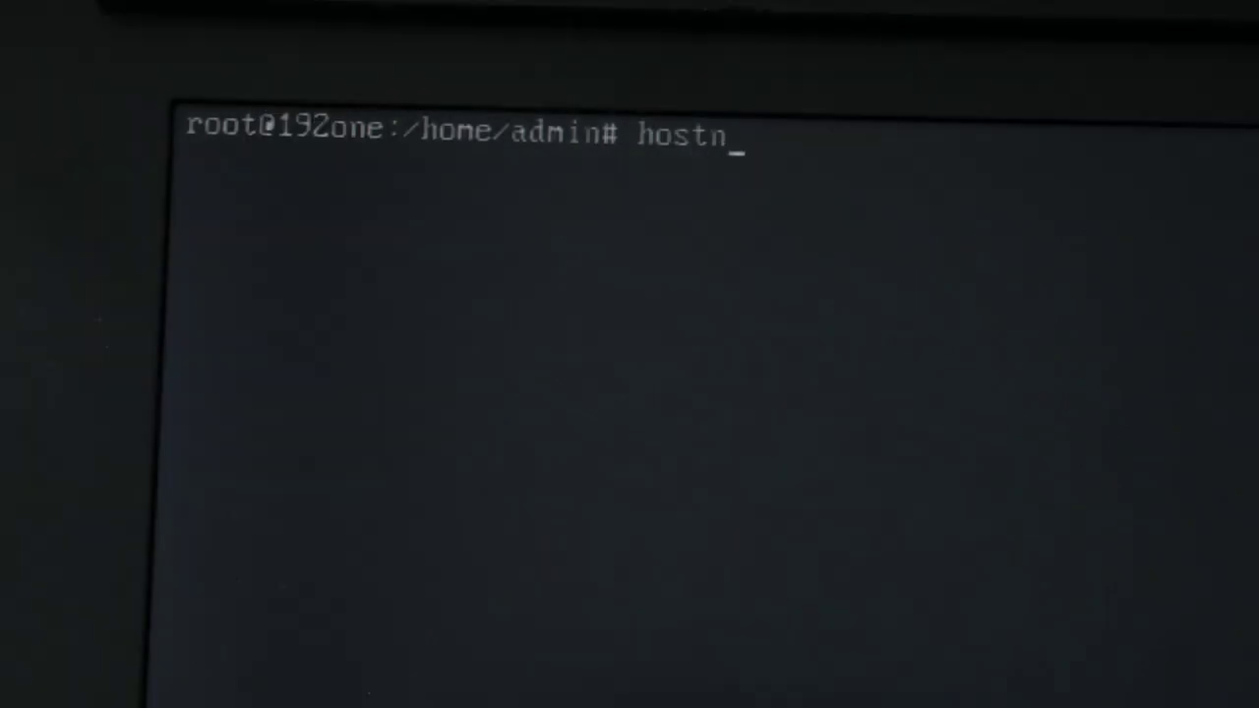
{"action": "type", "text": " -I"}
{"action": "key", "text": "Return"}
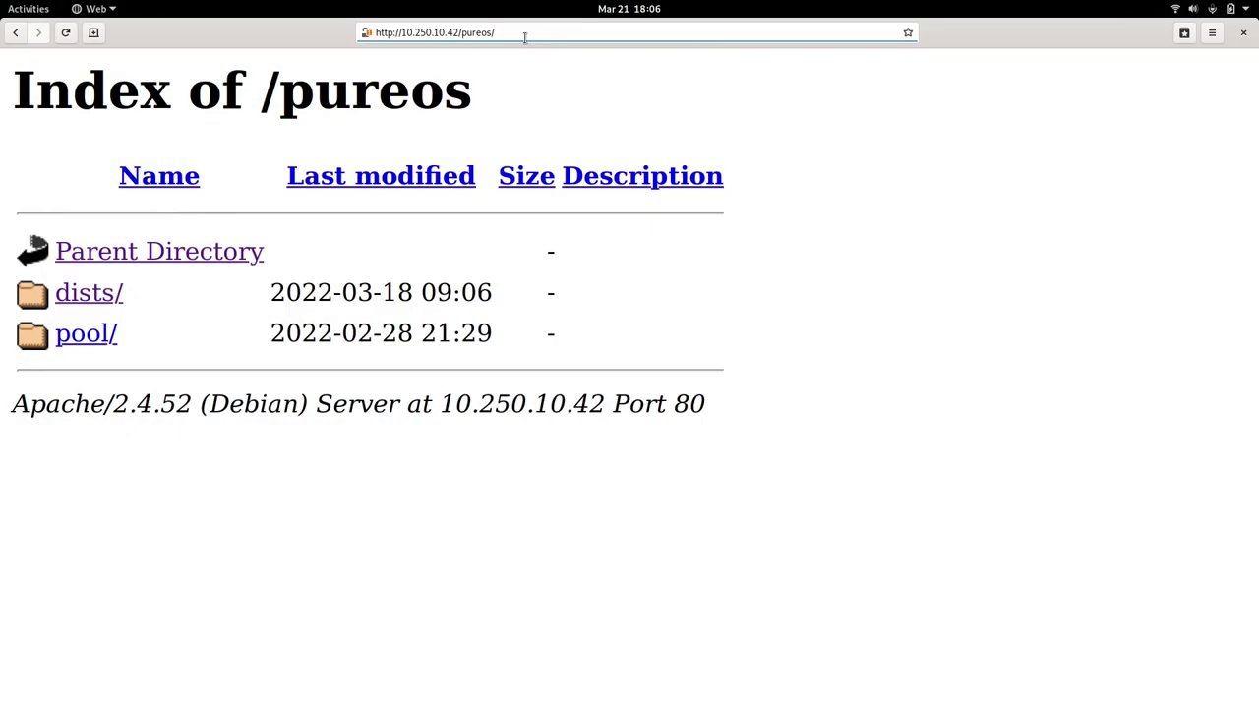
{"action": "left_click", "coordinate": [89, 293]}
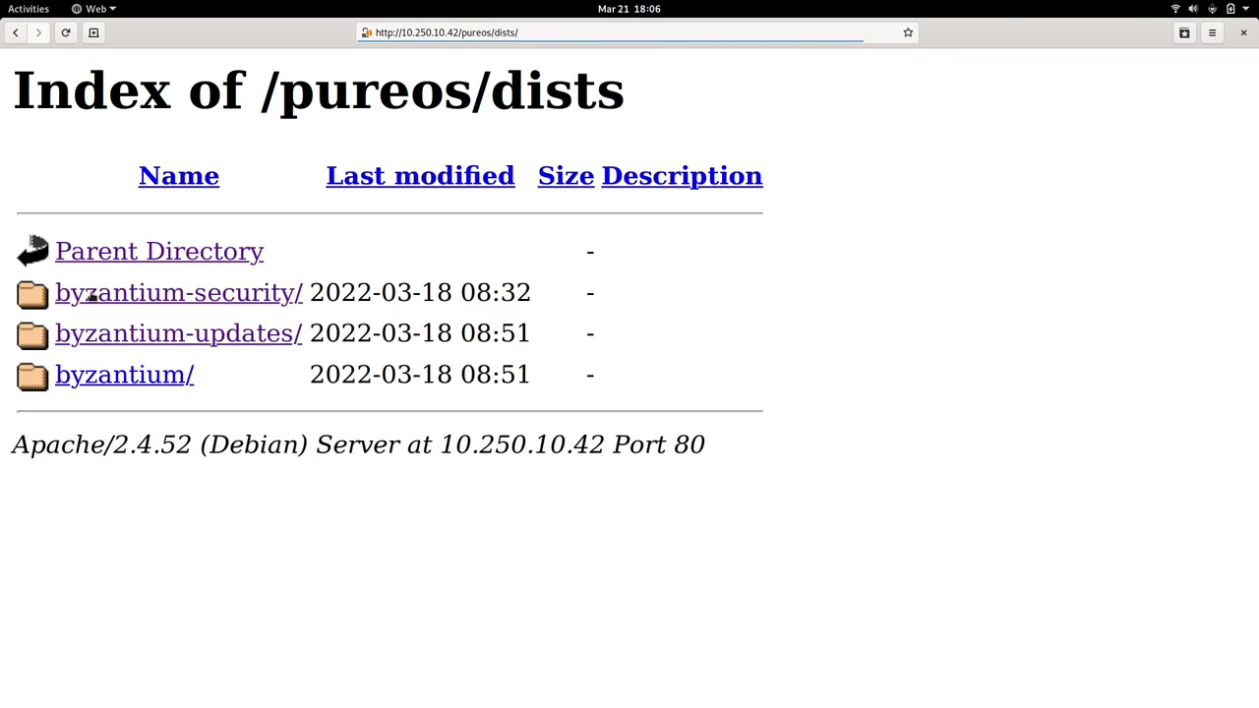
{"action": "left_click", "coordinate": [111, 389]}
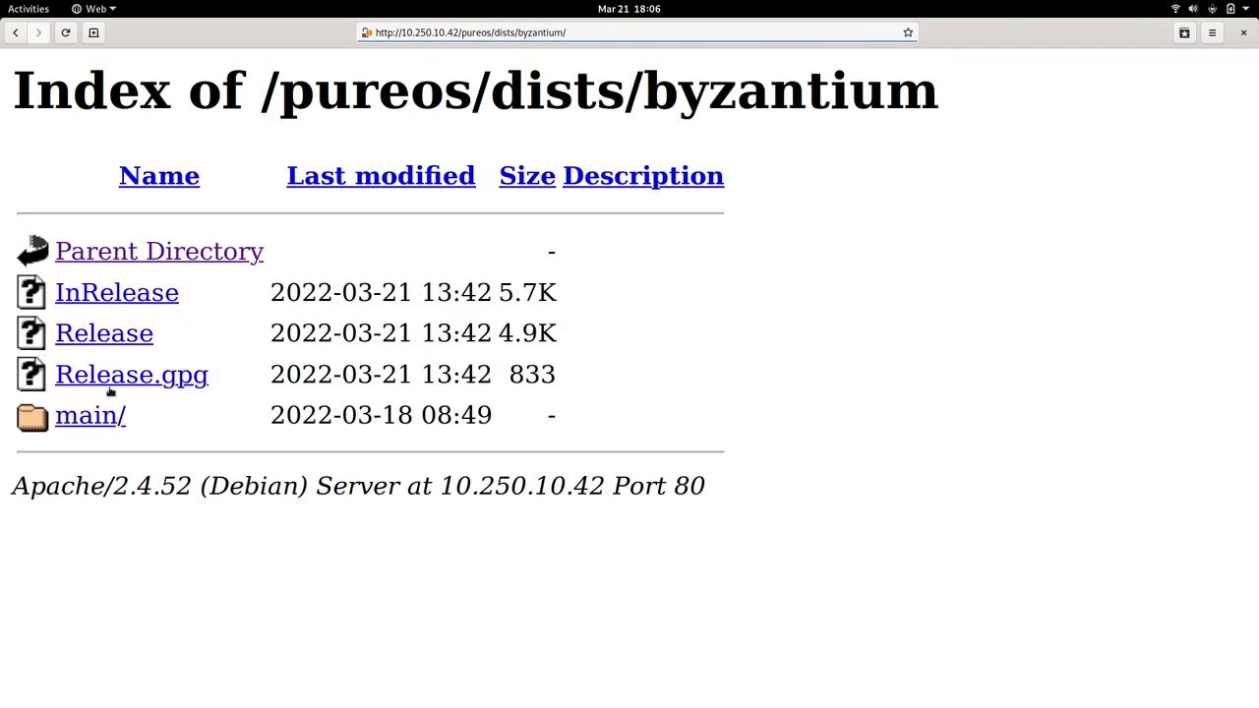
Open the main folder, then duplicate the byzantium main line in /etc/apt/sources.list.
{"action": "left_click", "coordinate": [99, 417]}
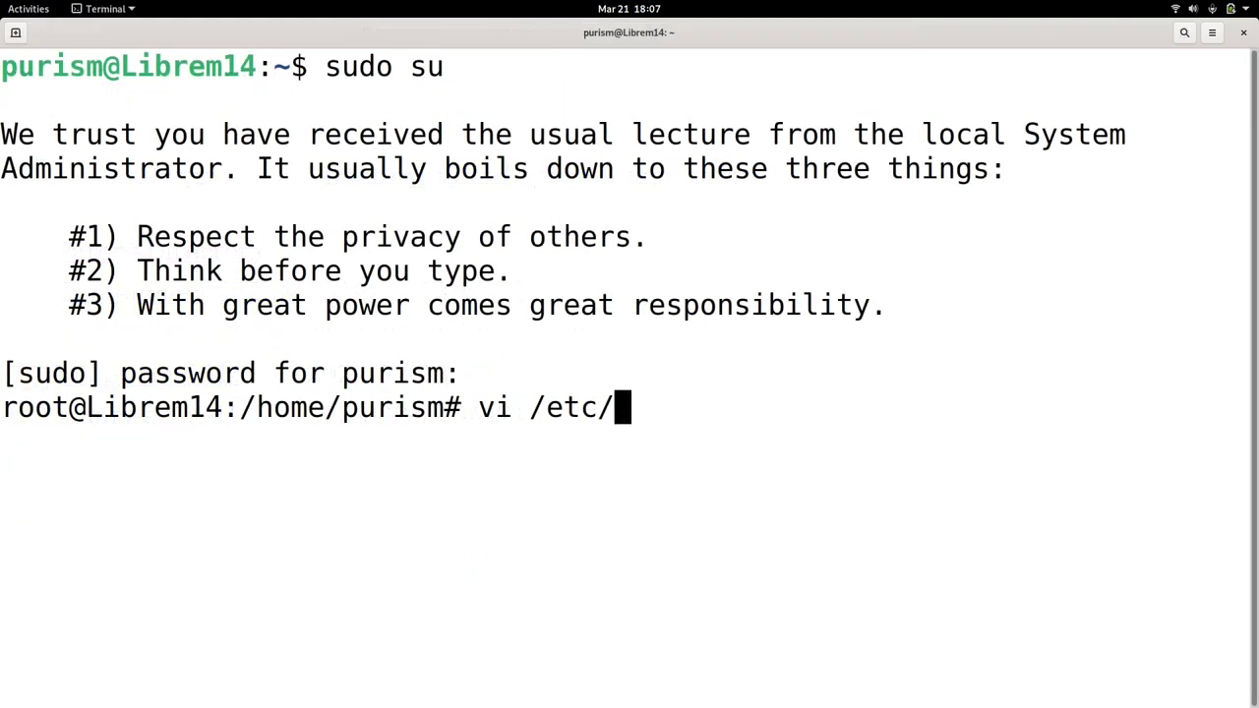
{"action": "type", "text": "apt/sources.list"}
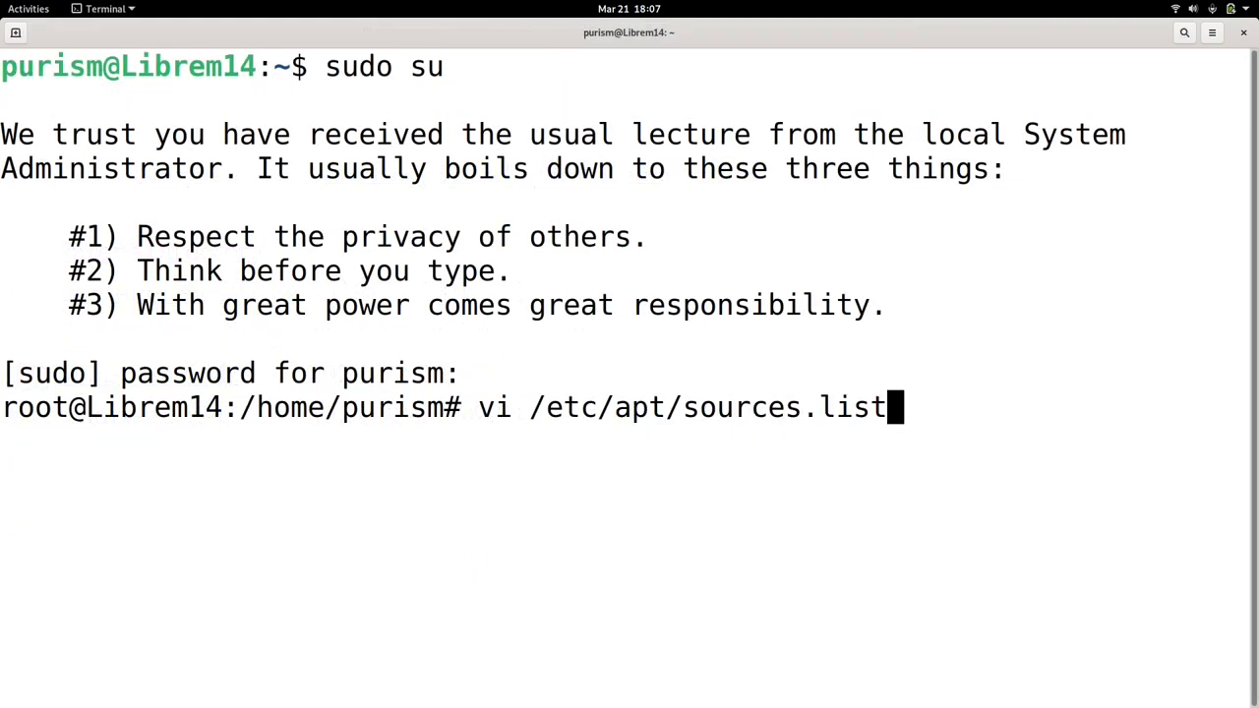
{"action": "key", "text": "Return"}
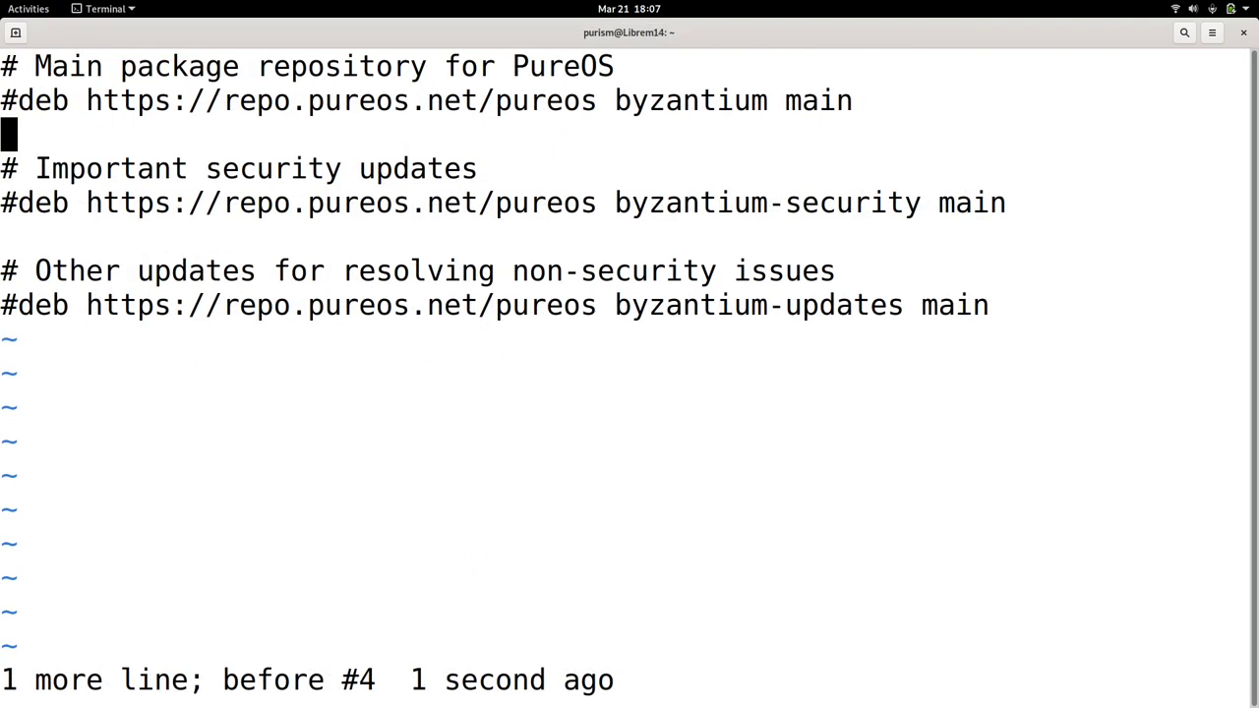
{"action": "key", "text": "k"}
{"action": "key", "text": "y"}
{"action": "key", "text": "y"}
{"action": "key", "text": "p"}
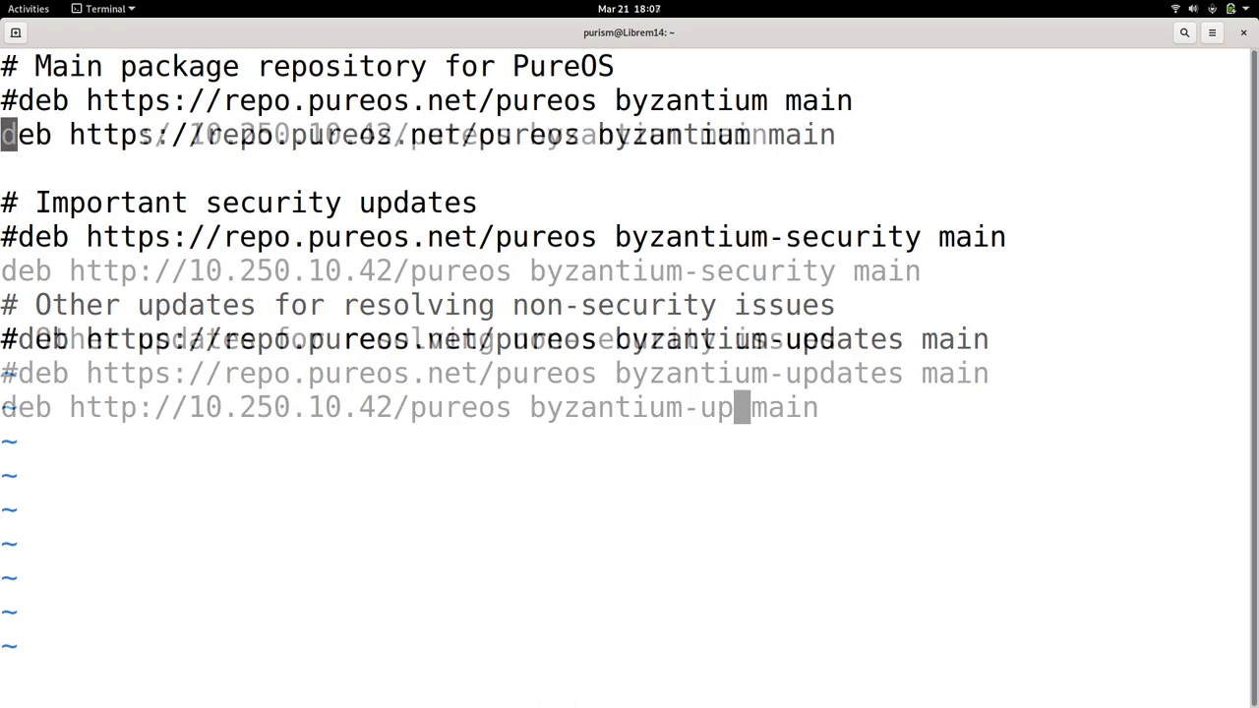
{"action": "type", "text": "dates main"}
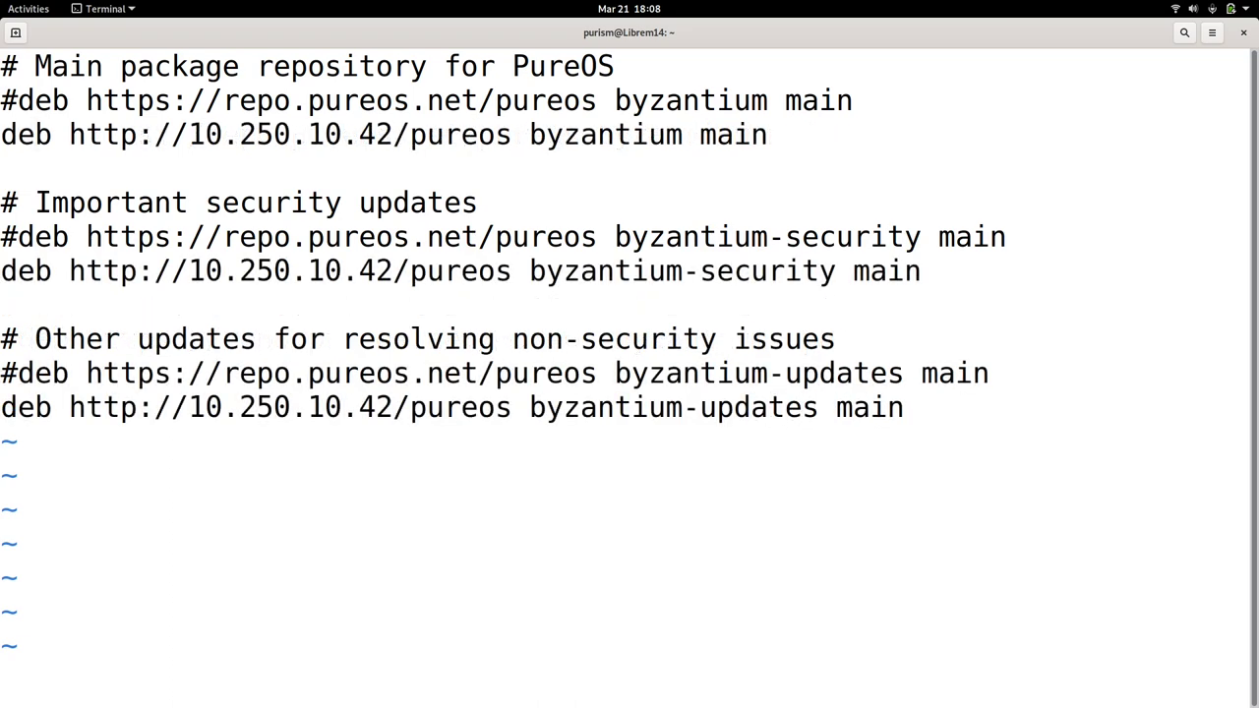
{"action": "key", "text": "Escape"}
{"action": "type", "text": ":wq"}
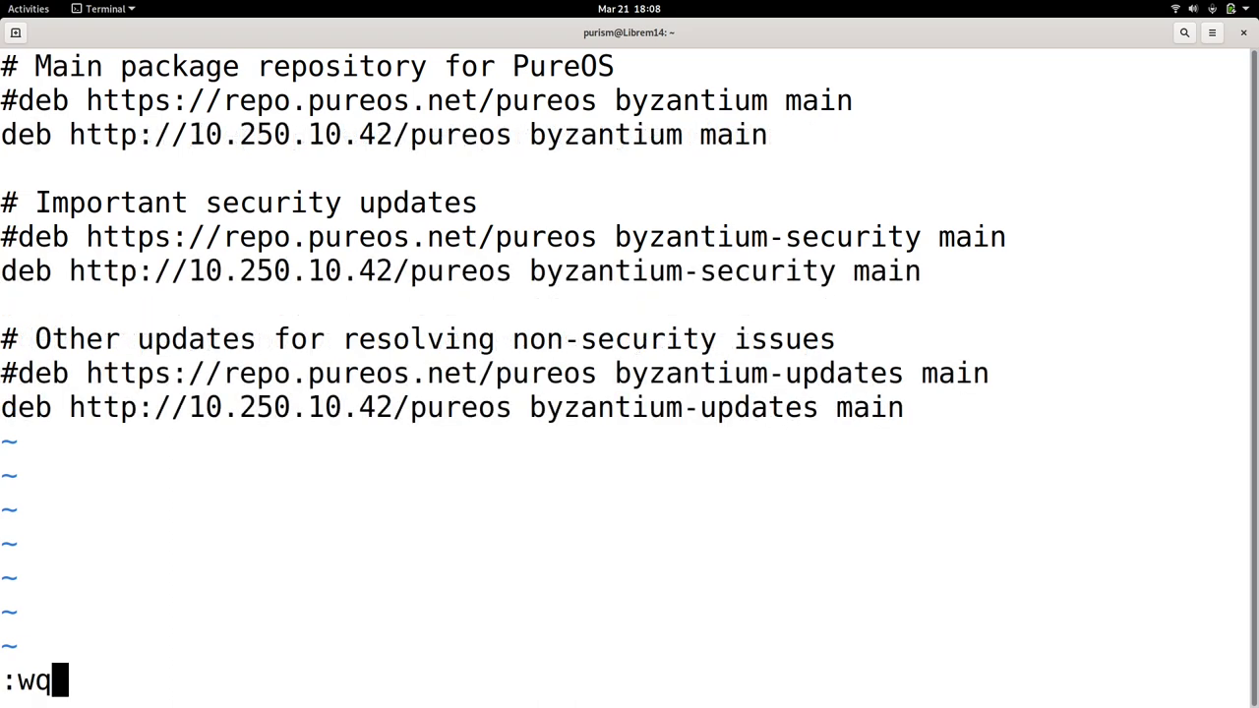
{"action": "key", "text": "Return"}
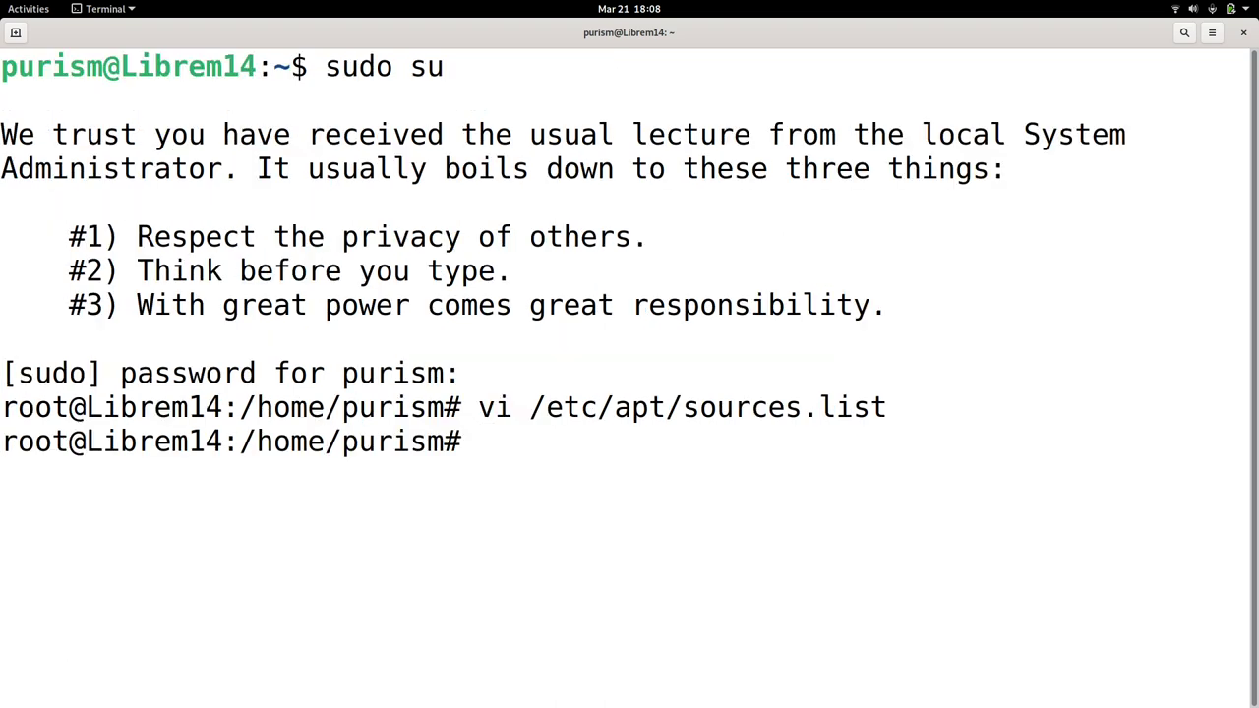
{"action": "type", "text": "sudo apt up"}
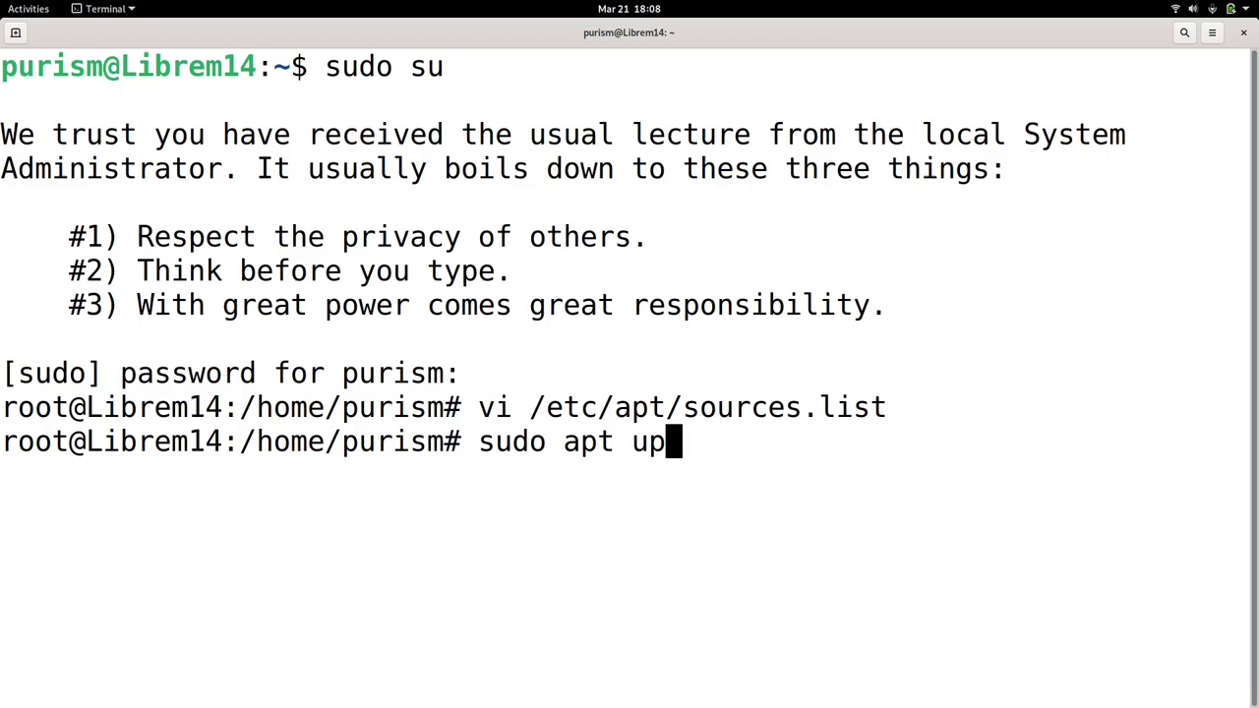
{"action": "type", "text": "date"}
{"action": "key", "text": "Return"}
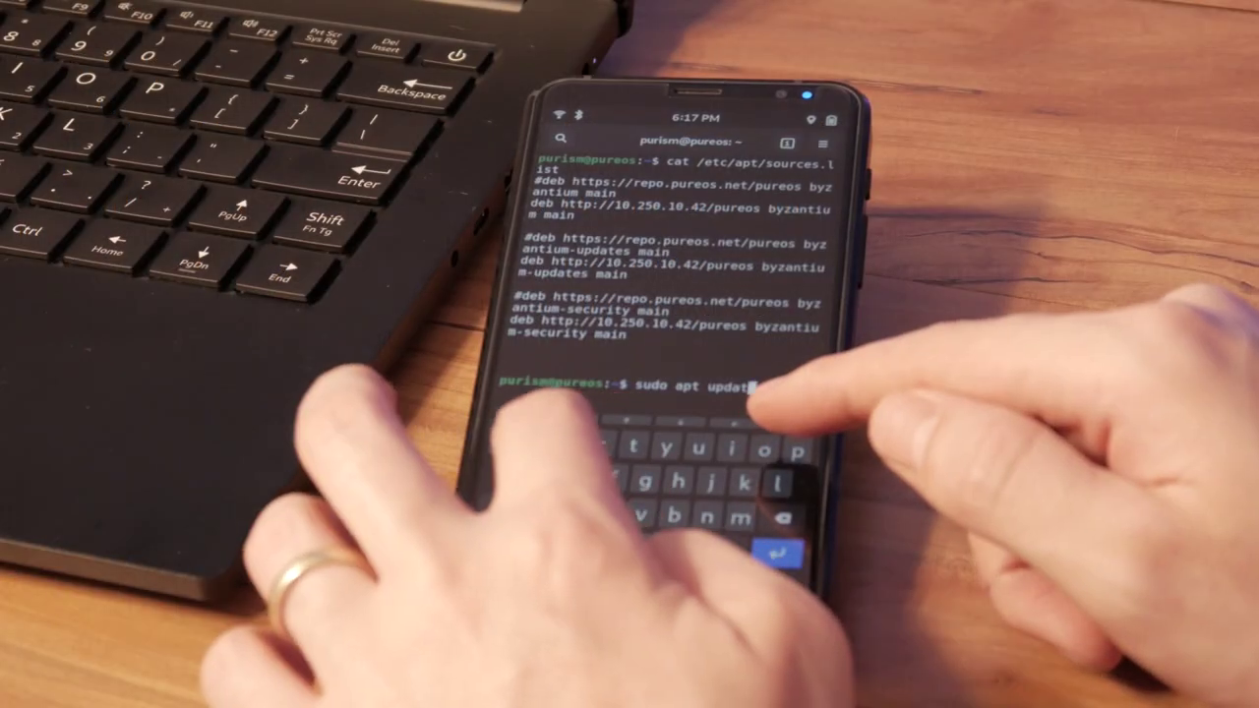
Run sudo apt update on the phone, leaving it at the sudo password prompt.
{"action": "type", "text": "e"}
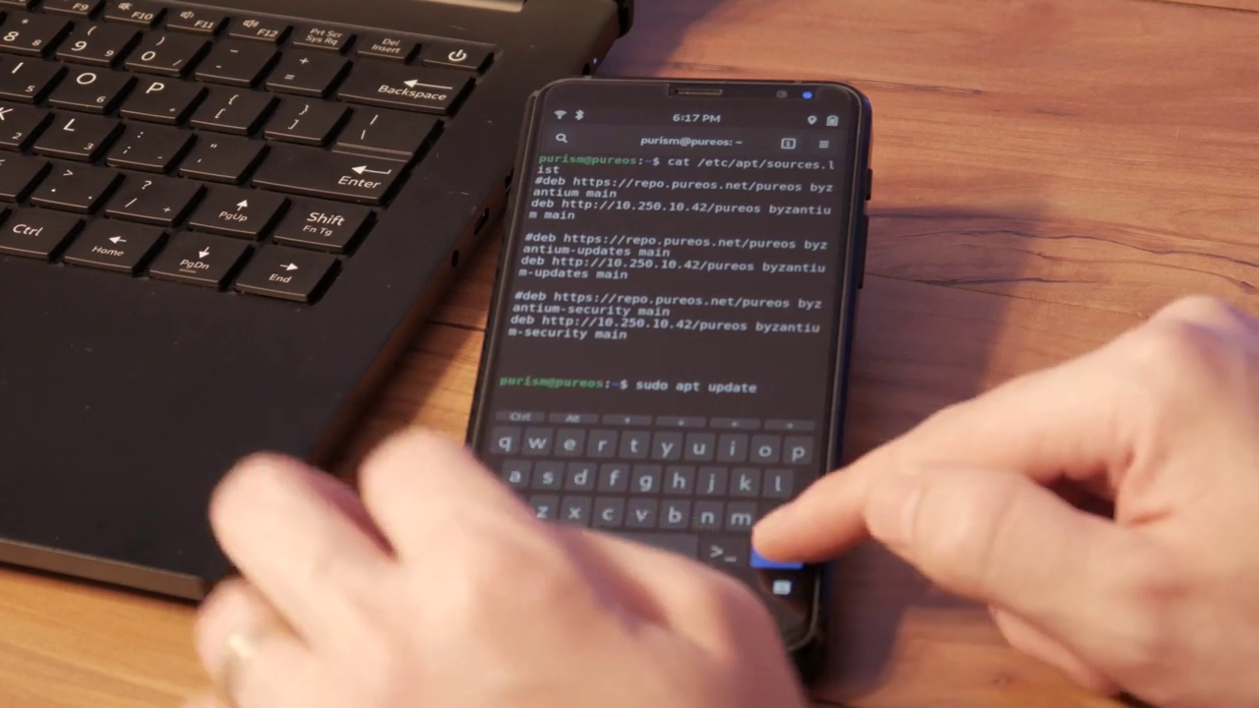
{"action": "key", "text": "Return"}
{"action": "key", "text": "Return"}
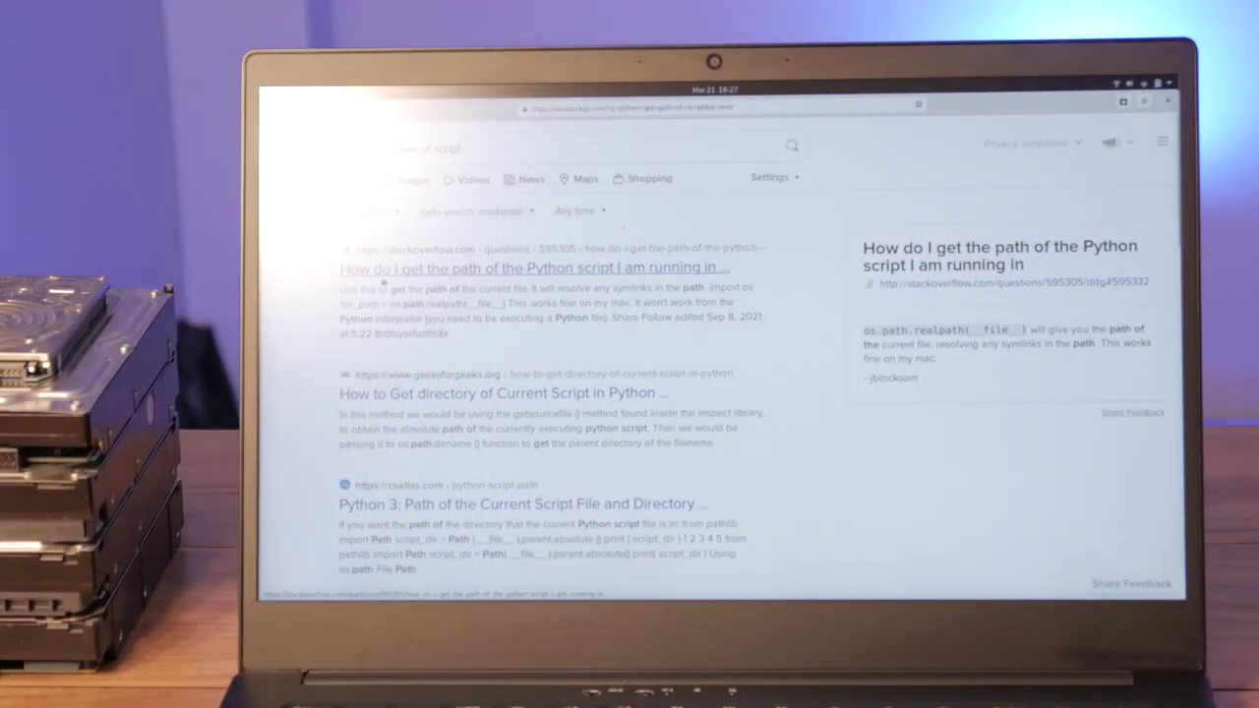
Open the Stack Overflow answer about a script's path and scroll through the answers.
{"action": "left_click", "coordinate": [384, 278]}
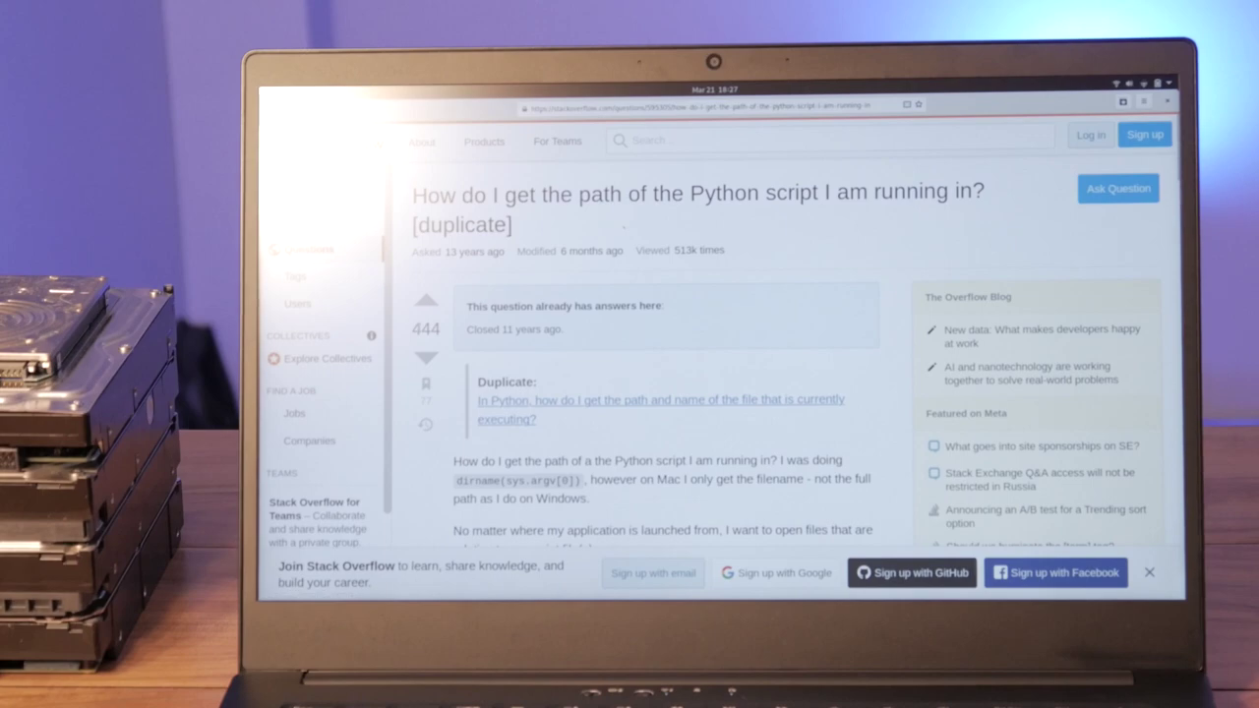
{"action": "scroll", "coordinate": [623, 228], "scroll_direction": "down", "scroll_amount": 5}
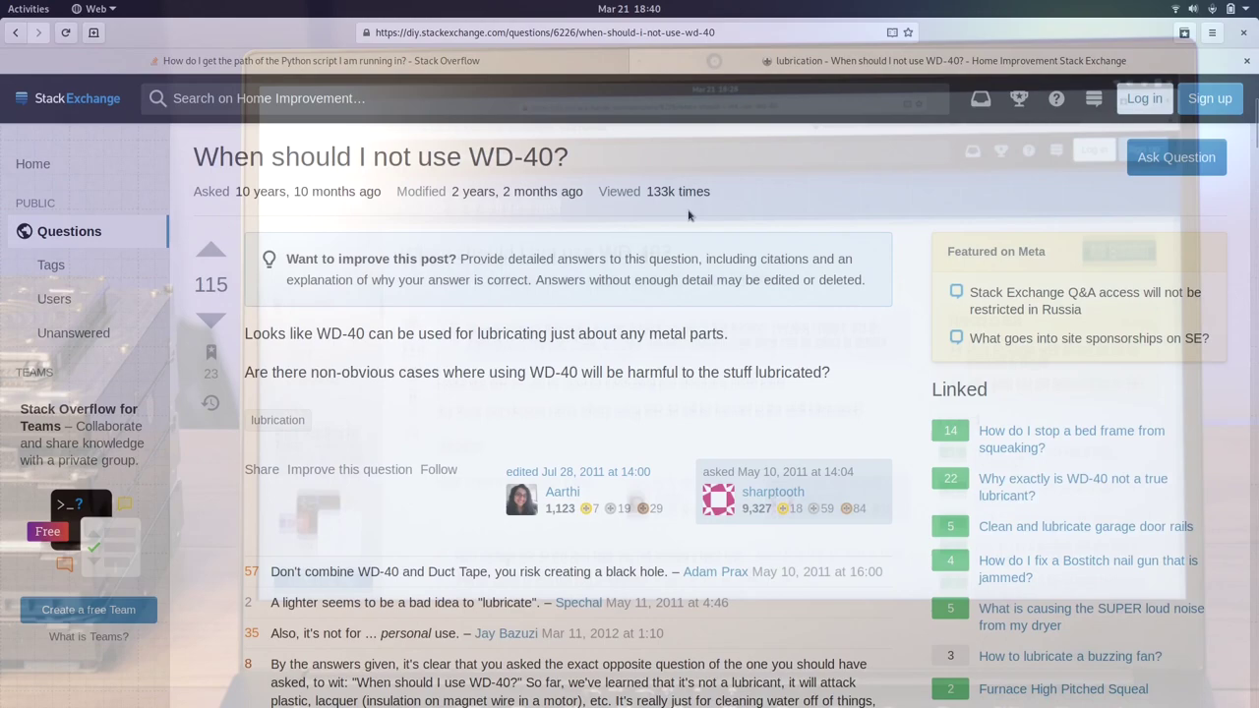
{"action": "scroll", "coordinate": [689, 215], "scroll_direction": "down", "scroll_amount": 5}
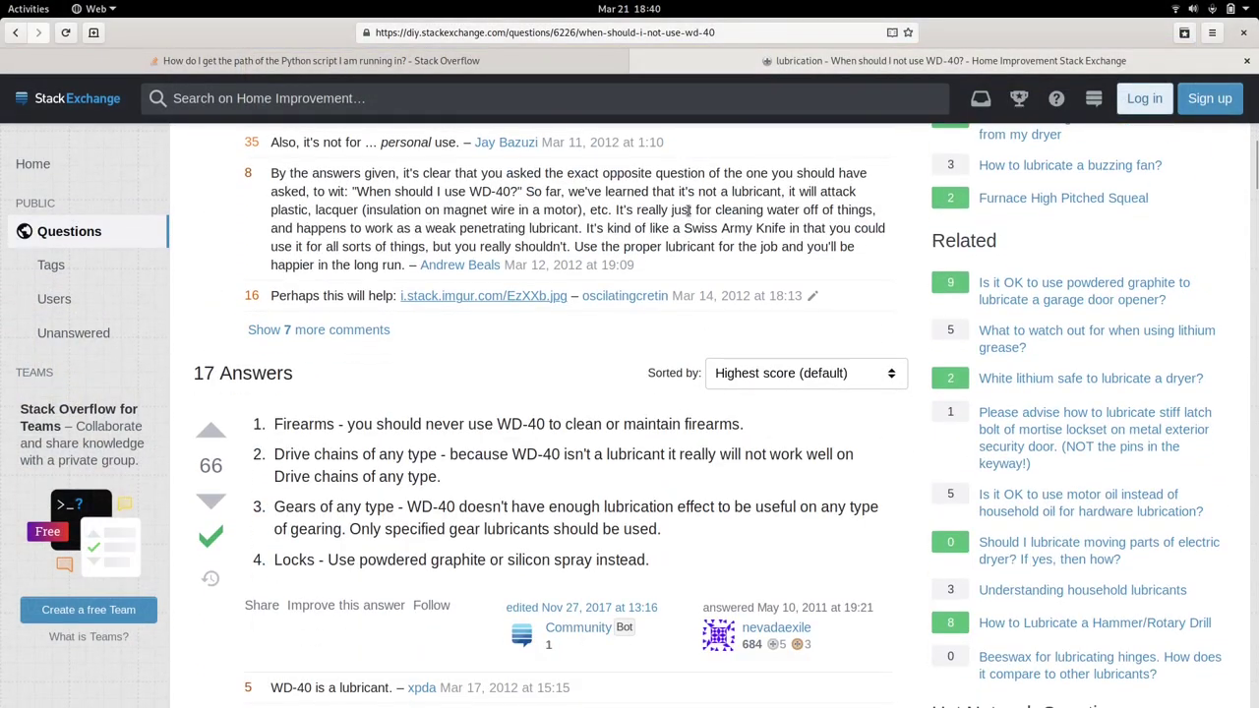
{"action": "scroll", "coordinate": [688, 209], "scroll_direction": "down", "scroll_amount": 1}
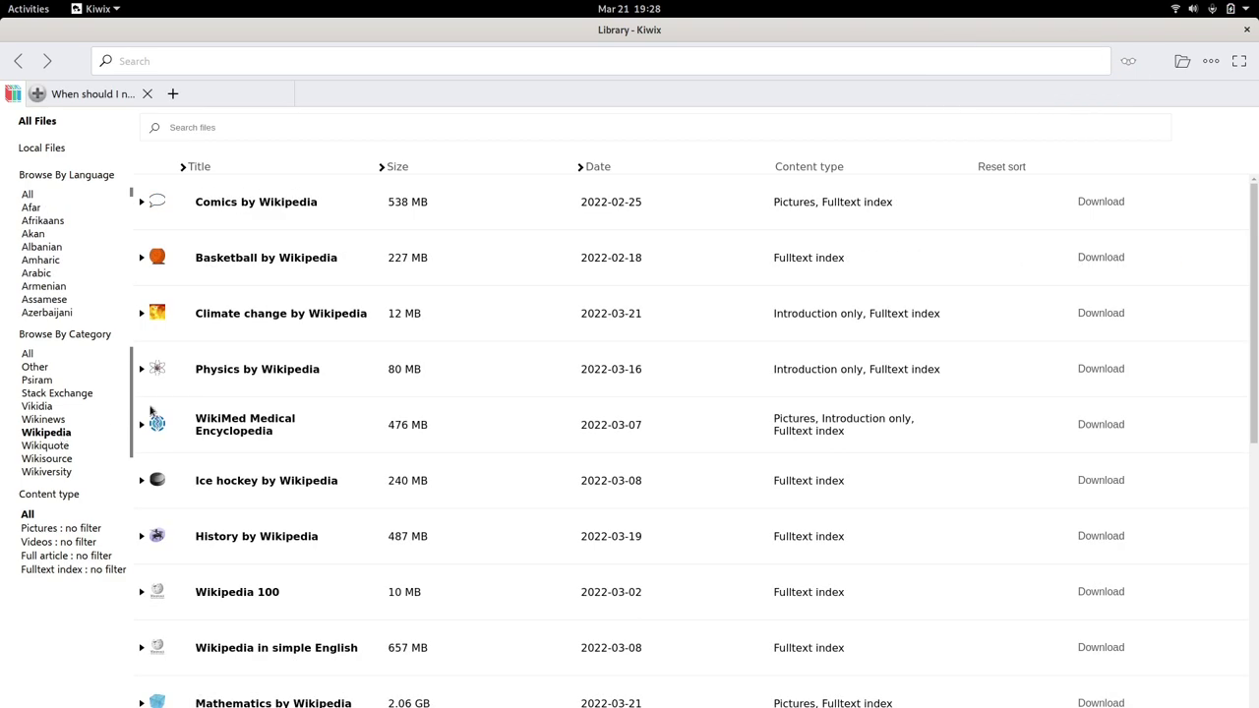
Sort the Kiwix library by size, largest first, and show only Stack Exchange archives.
{"action": "left_click", "coordinate": [397, 168]}
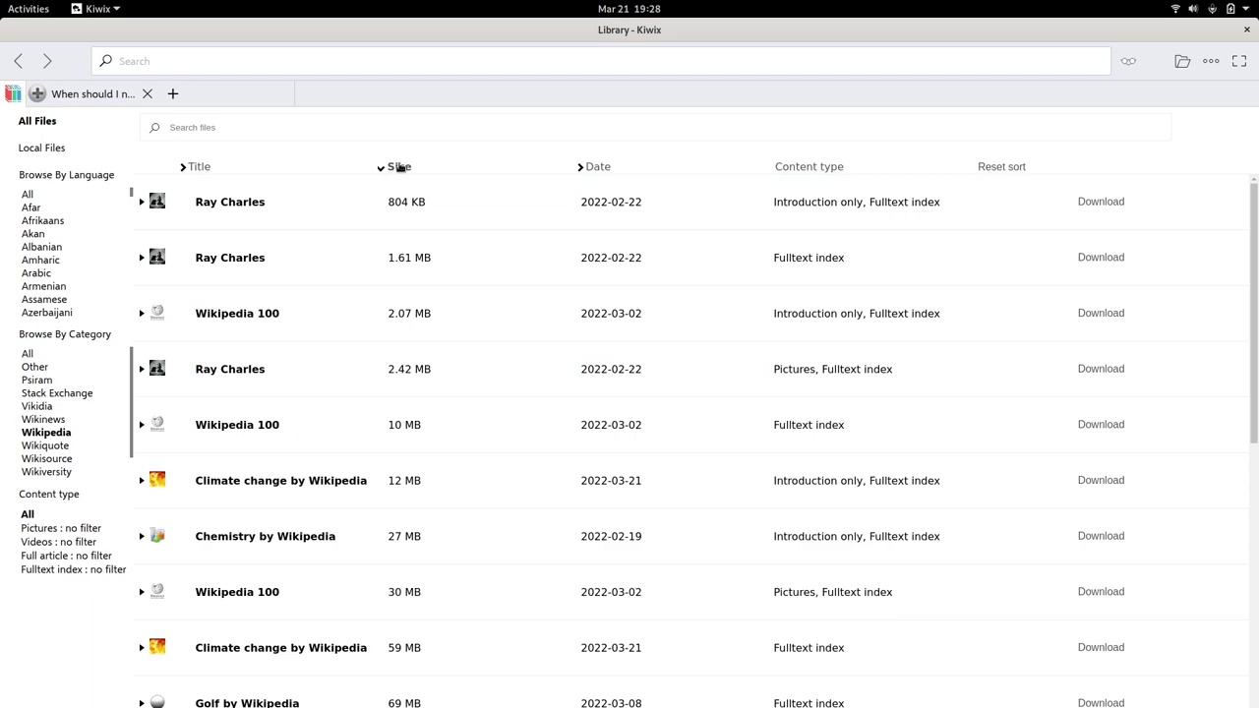
{"action": "left_click", "coordinate": [399, 167]}
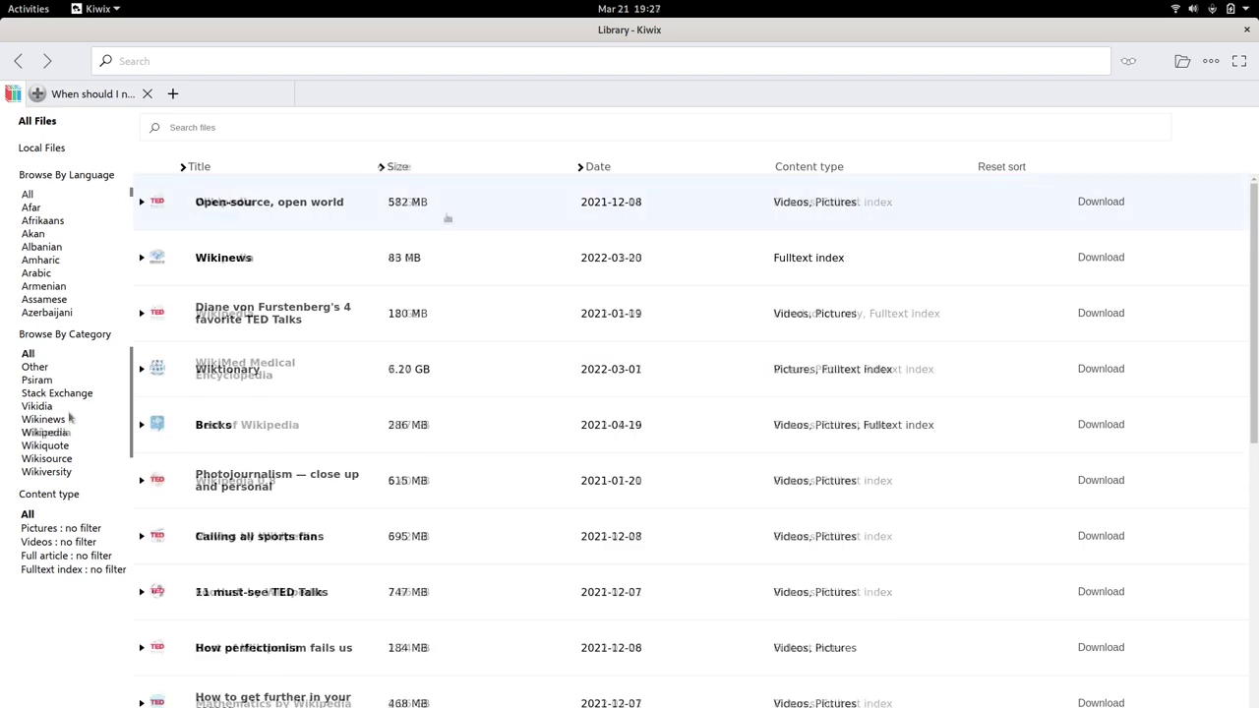
{"action": "left_click", "coordinate": [61, 392]}
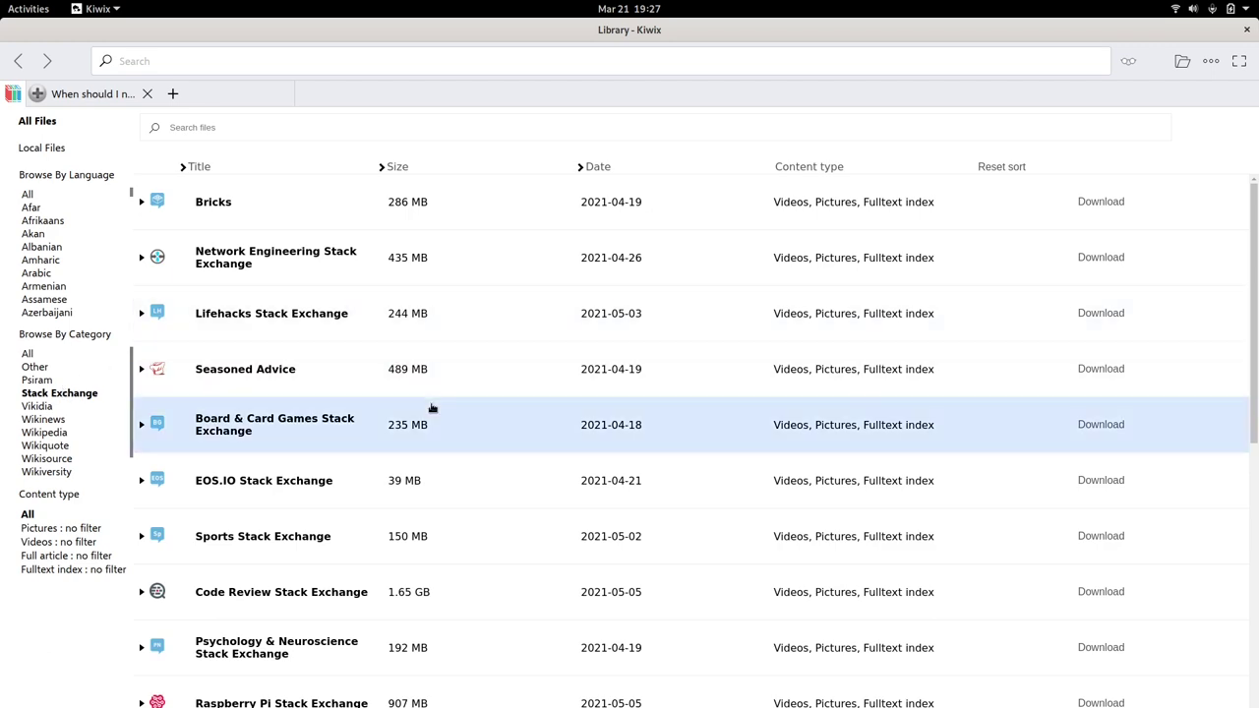
{"action": "scroll", "coordinate": [433, 407], "scroll_direction": "down", "scroll_amount": 5}
{"action": "scroll", "coordinate": [433, 407], "scroll_direction": "down", "scroll_amount": 1}
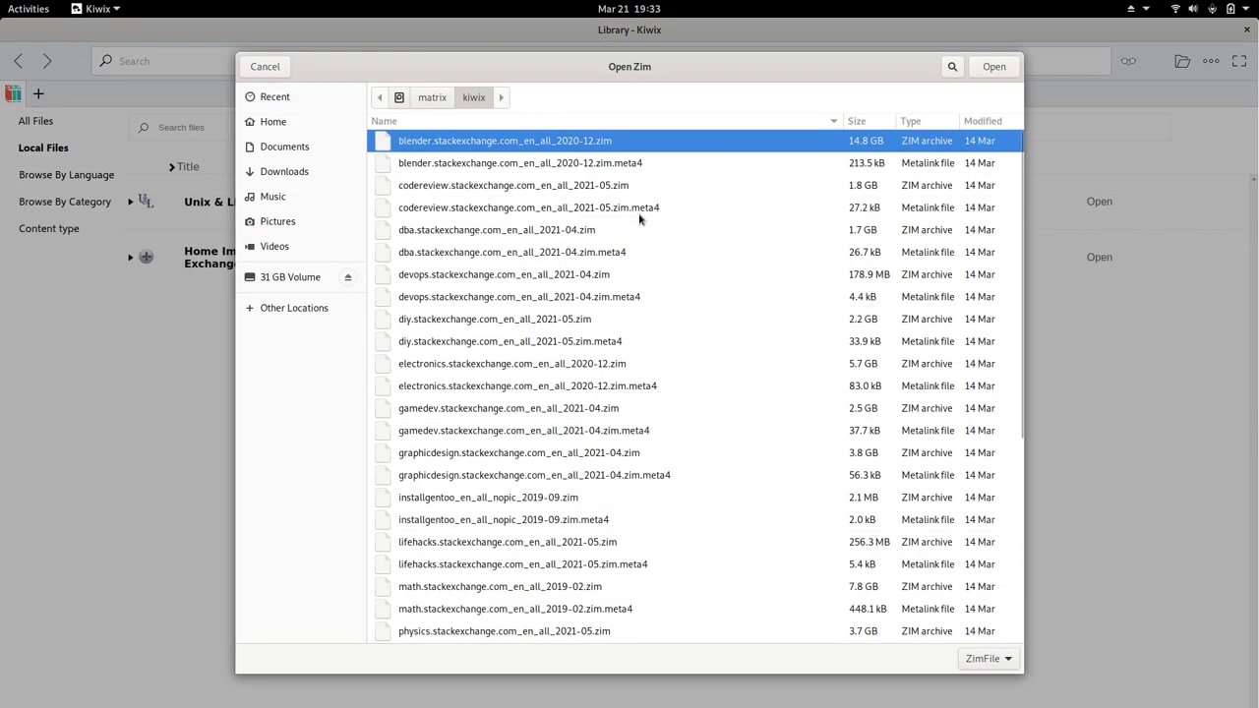
Scroll through the kiwix folder's .zim archives in the Open Zim dialog.
{"action": "scroll", "coordinate": [638, 215], "scroll_direction": "down", "scroll_amount": 4}
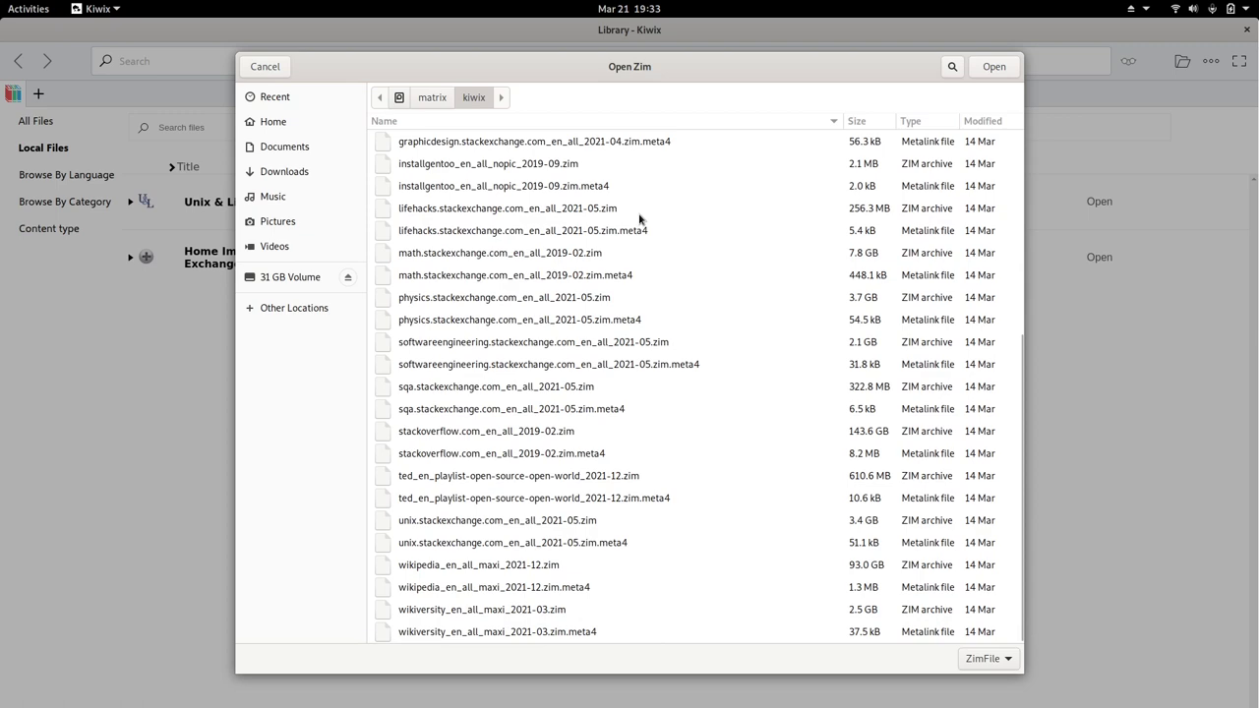
{"action": "scroll", "coordinate": [638, 215], "scroll_direction": "up", "scroll_amount": 4}
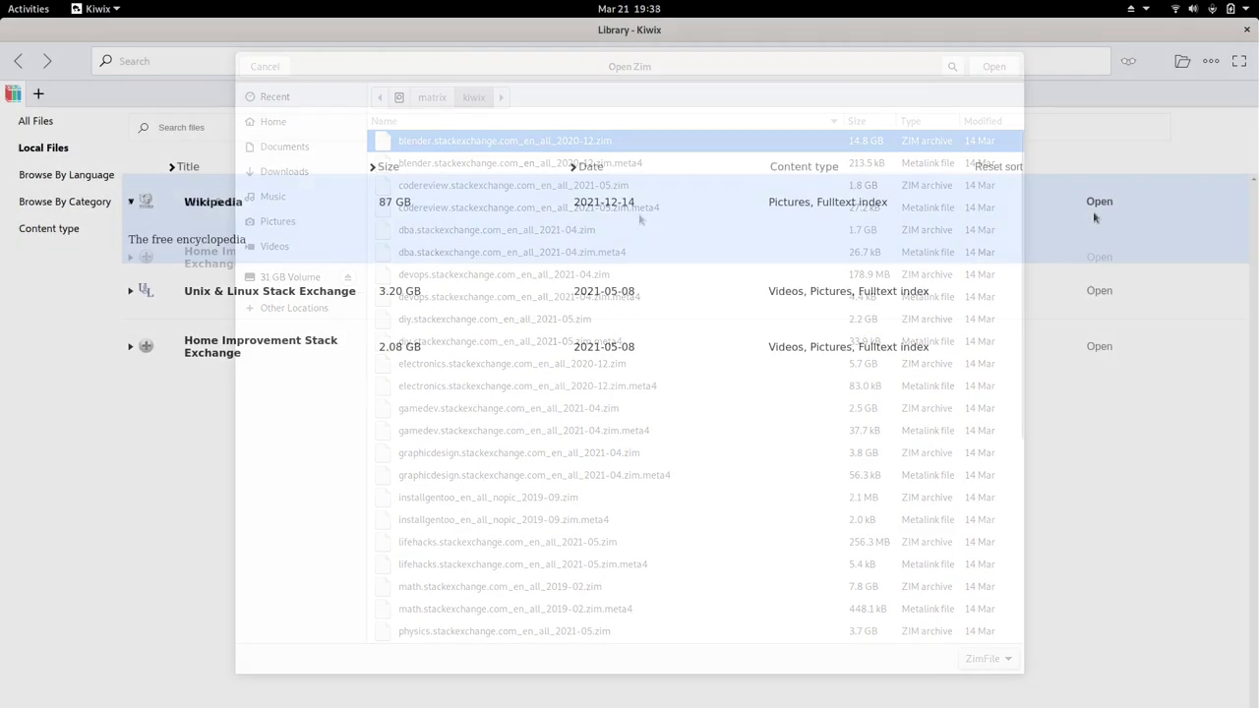
Open the offline Wikipedia archive and read its Computer science article.
{"action": "left_click", "coordinate": [1048, 236]}
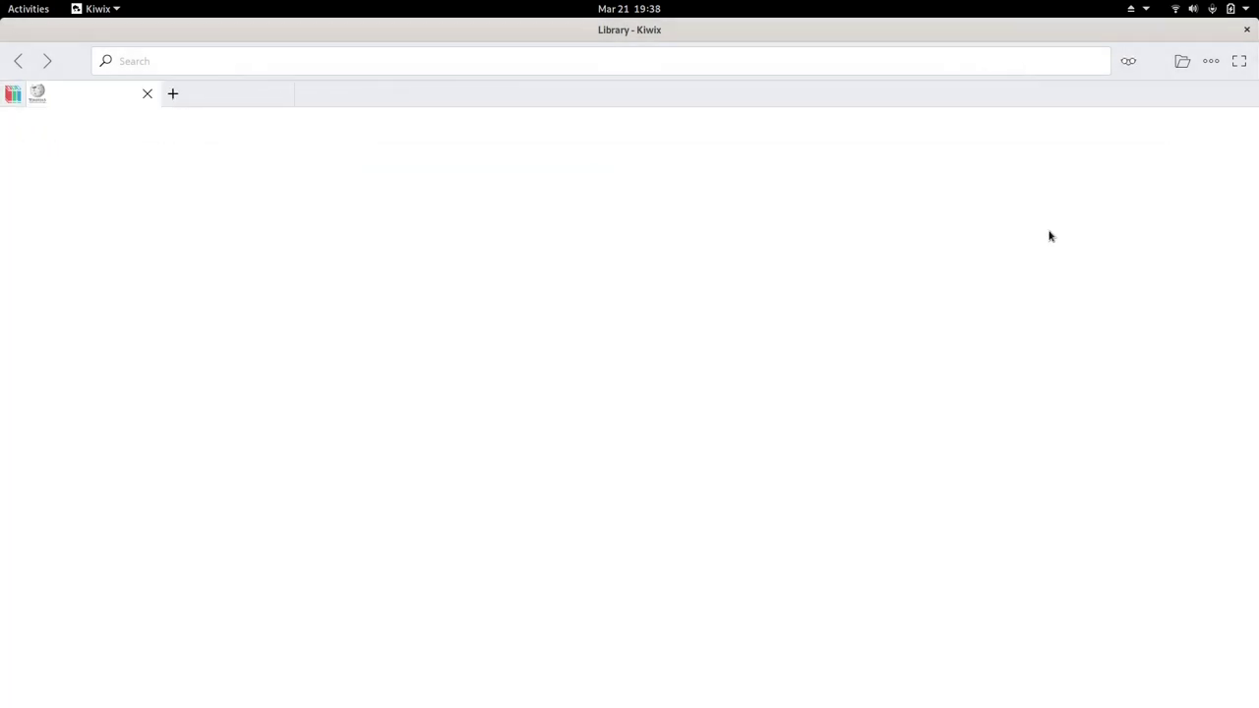
{"action": "scroll", "coordinate": [1048, 236], "scroll_direction": "down", "scroll_amount": 3}
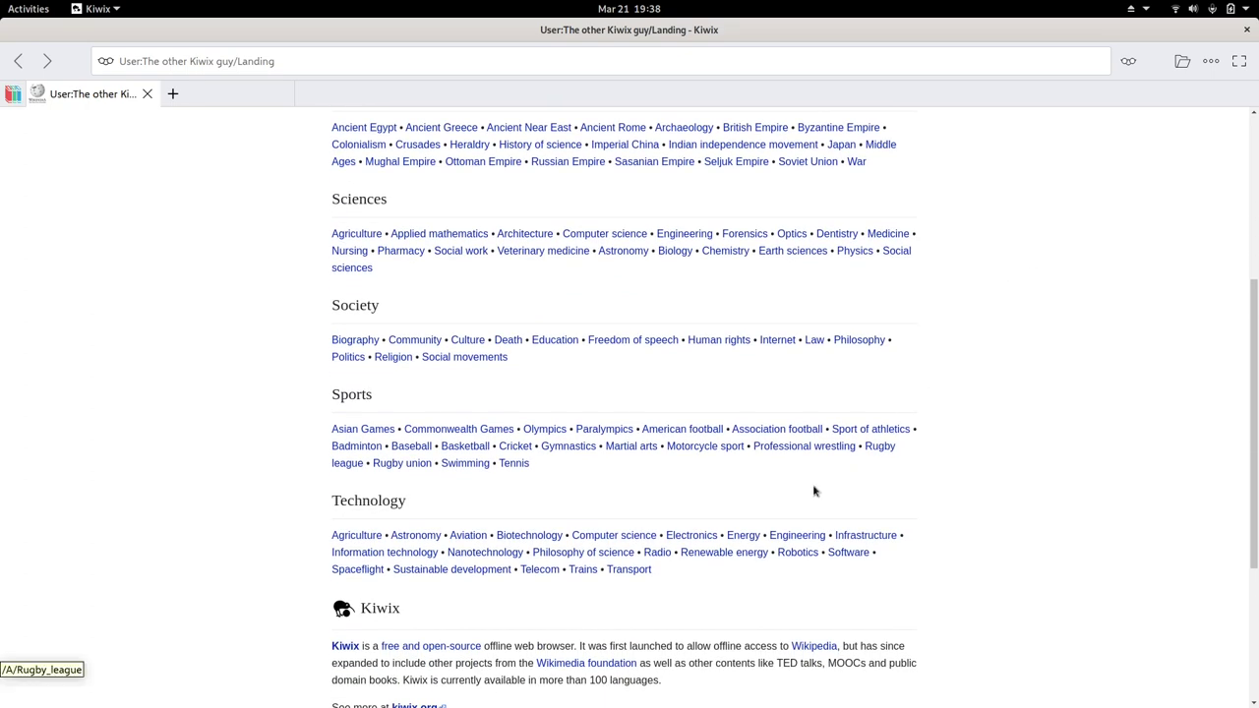
{"action": "left_click", "coordinate": [616, 535]}
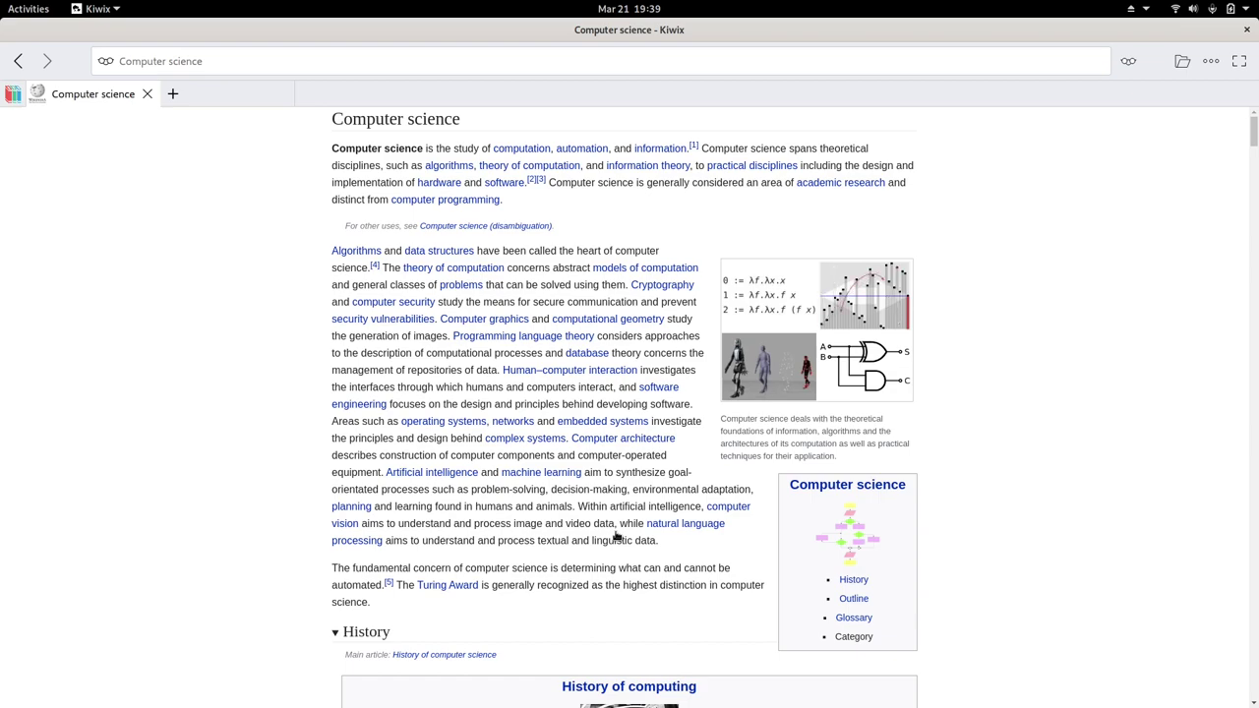
{"action": "scroll", "coordinate": [616, 535], "scroll_direction": "down", "scroll_amount": 1}
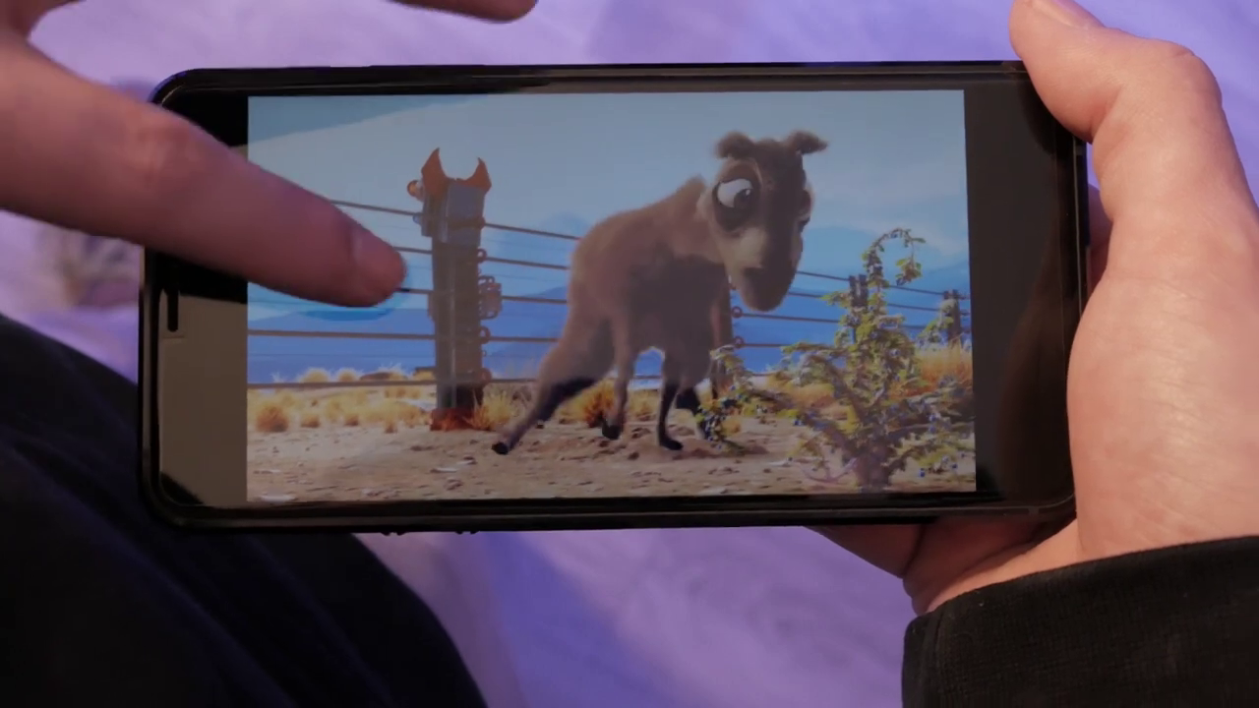
Reveal the video player's playback controls on the phone screen.
{"action": "left_click", "coordinate": [325, 295]}
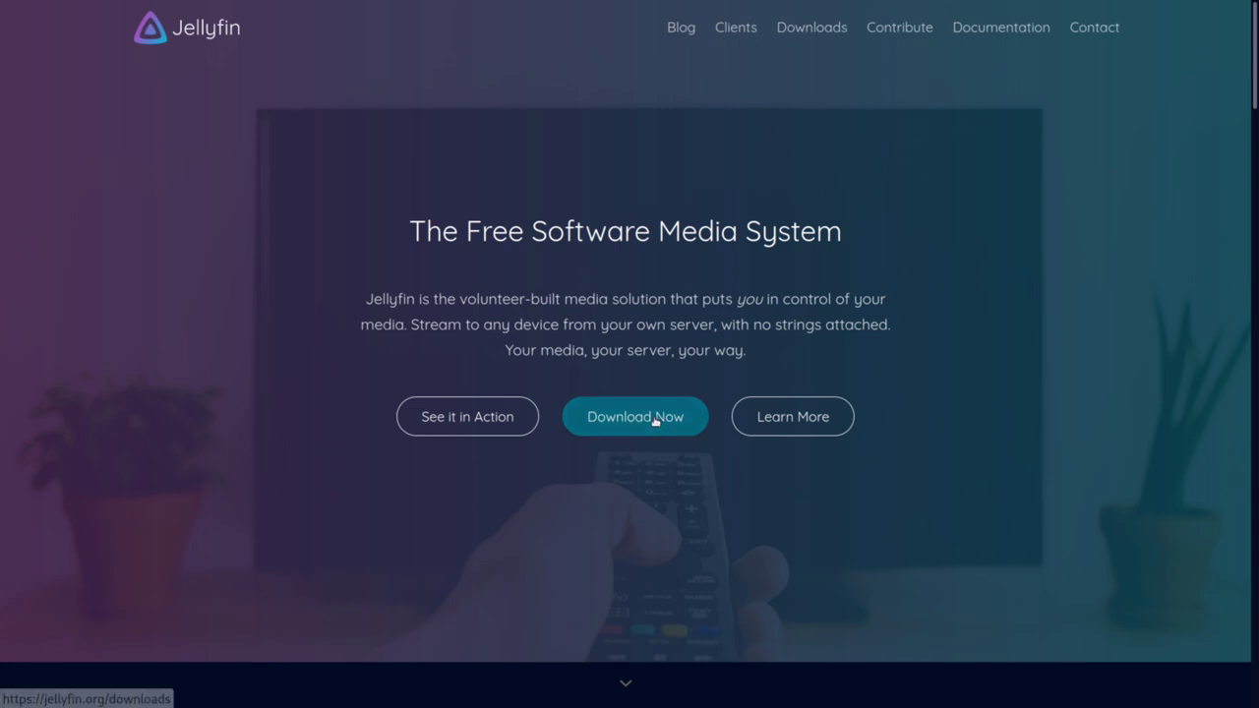
Show the Debian Stable install commands and copy the Jellyfin repository address.
{"action": "left_click", "coordinate": [653, 416]}
{"action": "scroll", "coordinate": [653, 416], "scroll_direction": "down", "scroll_amount": 3}
{"action": "scroll", "coordinate": [653, 423], "scroll_direction": "down", "scroll_amount": 1}
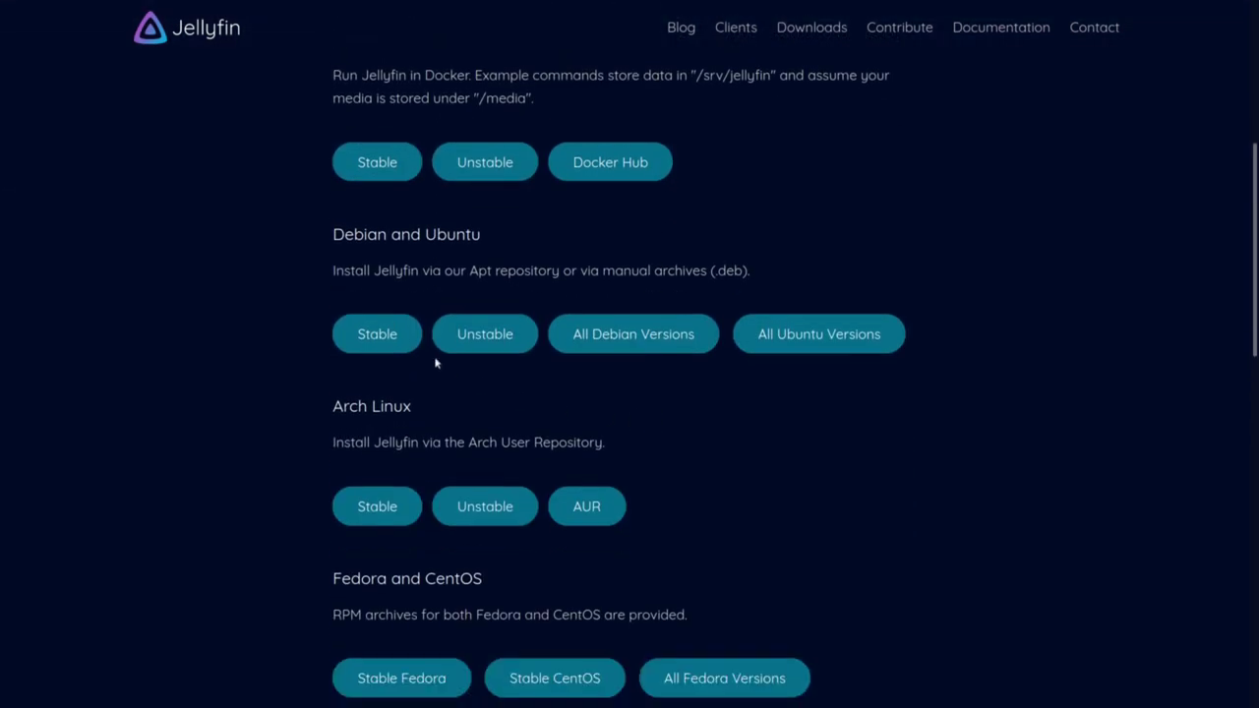
{"action": "left_click", "coordinate": [393, 336]}
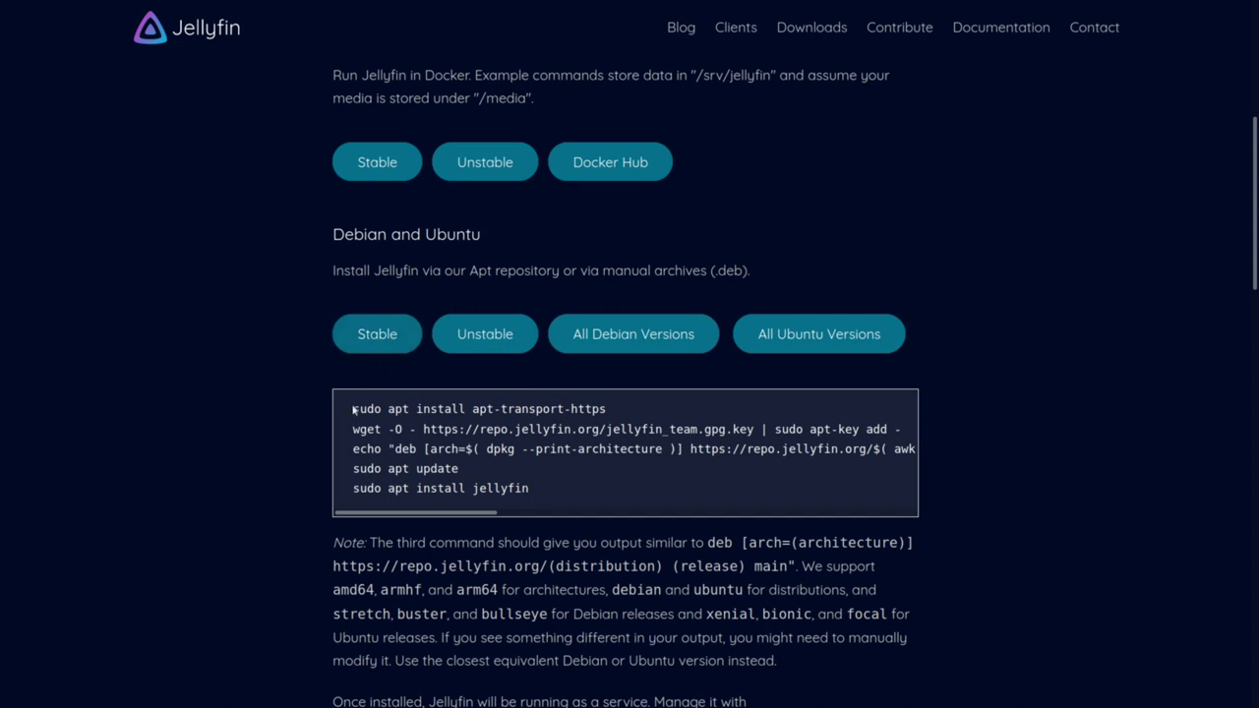
{"action": "left_click_drag", "start_coordinate": [353, 409], "coordinate": [557, 488]}
{"action": "left_click_drag", "start_coordinate": [691, 448], "coordinate": [856, 449]}
{"action": "right_click", "coordinate": [856, 449]}
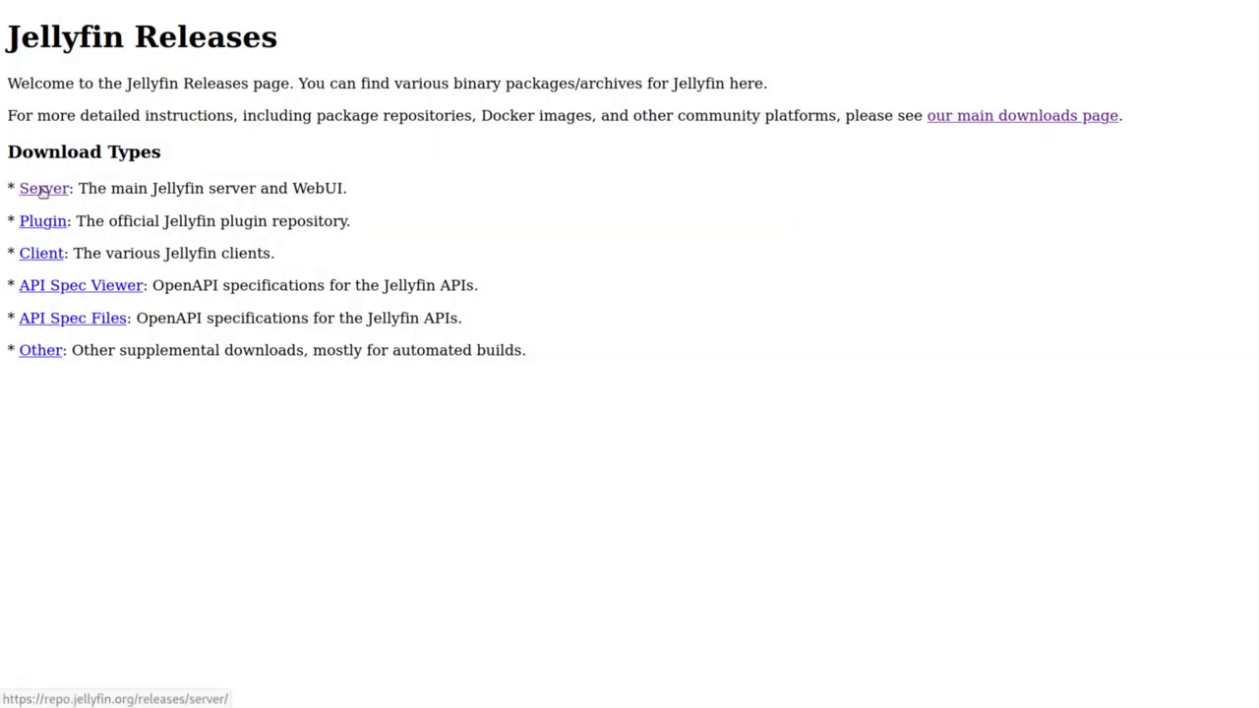
Save jellyfin_10.7.7-1_all.deb and jellyfin-ffmpeg_4.4.1-3-bullseye_amd64.deb from the Server releases listing.
{"action": "left_click", "coordinate": [46, 189]}
{"action": "left_click", "coordinate": [169, 350]}
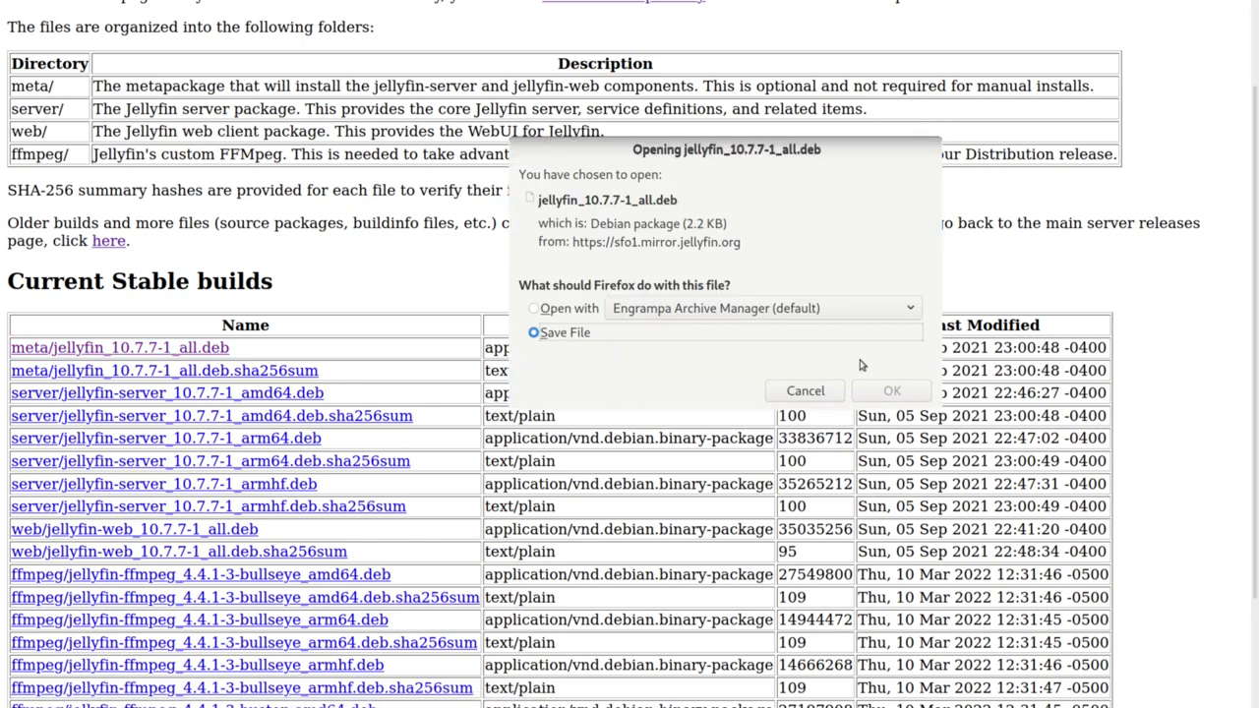
{"action": "left_click", "coordinate": [891, 391]}
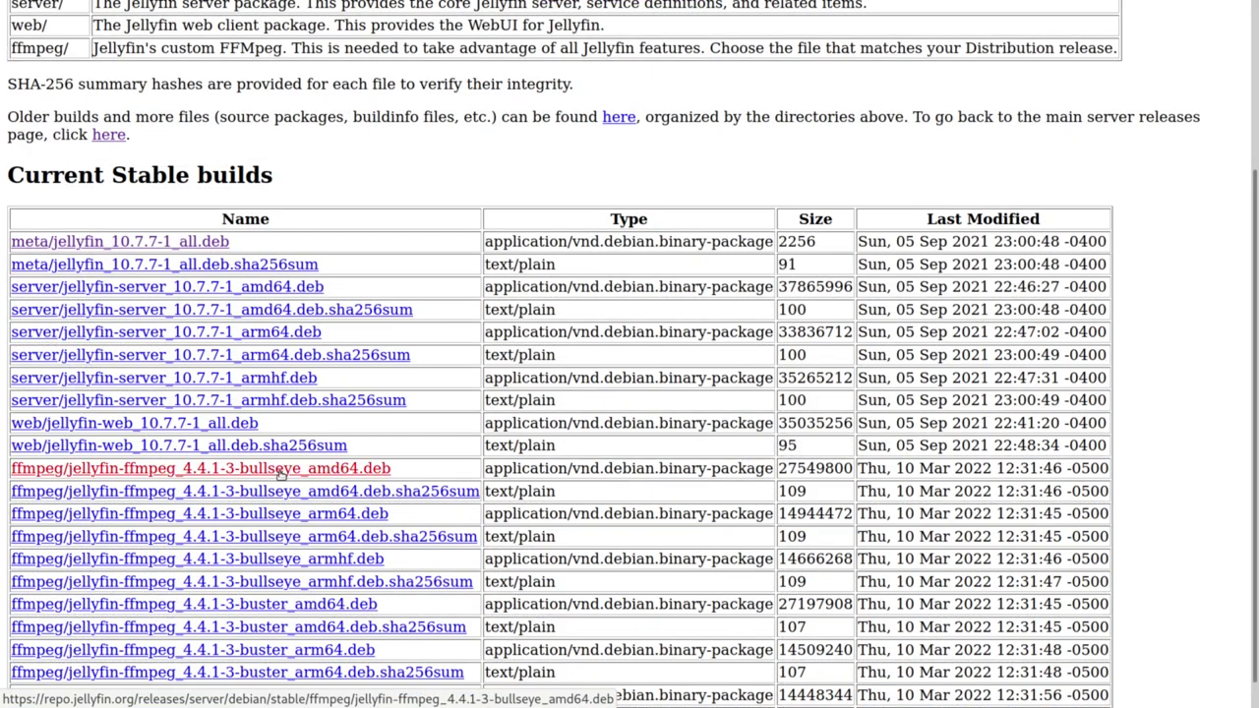
{"action": "left_click", "coordinate": [280, 469]}
{"action": "left_click", "coordinate": [888, 391]}
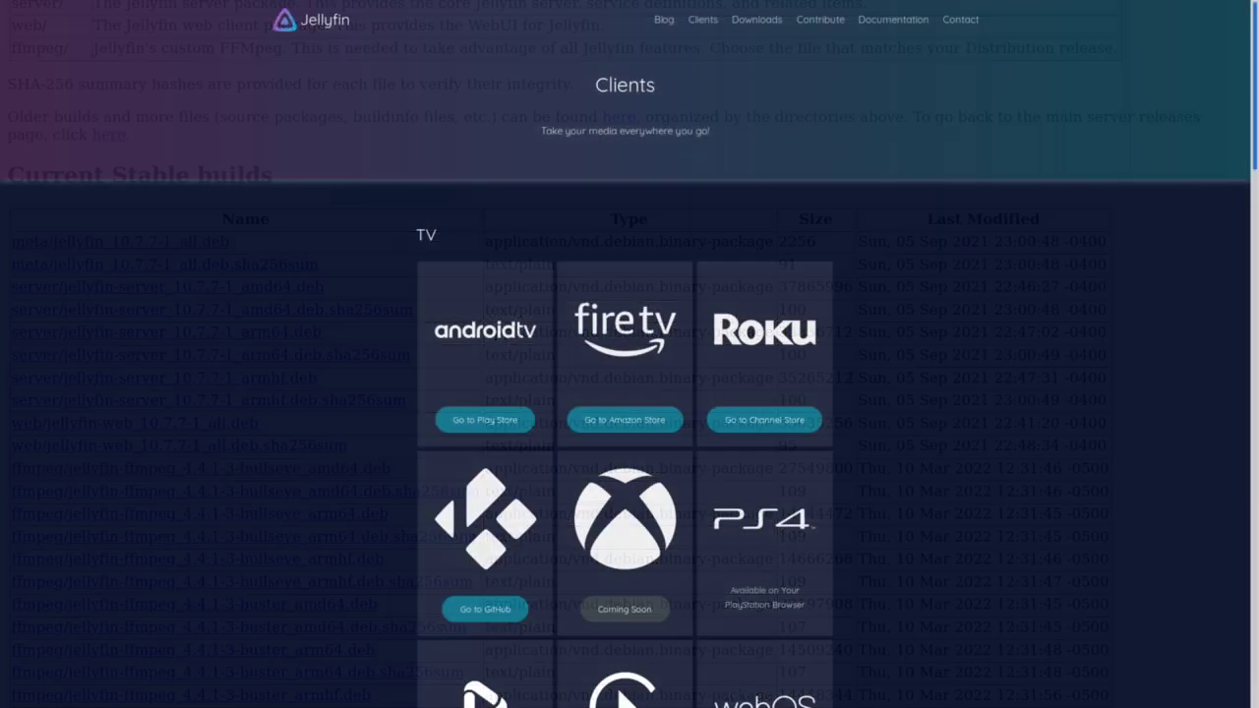
Scroll the Clients page past TV apps to the Android, iOS, Sailfish OS and Desktop clients.
{"action": "scroll", "coordinate": [629, 354], "scroll_direction": "down", "scroll_amount": 4}
{"action": "scroll", "coordinate": [629, 373], "scroll_direction": "down", "scroll_amount": 5}
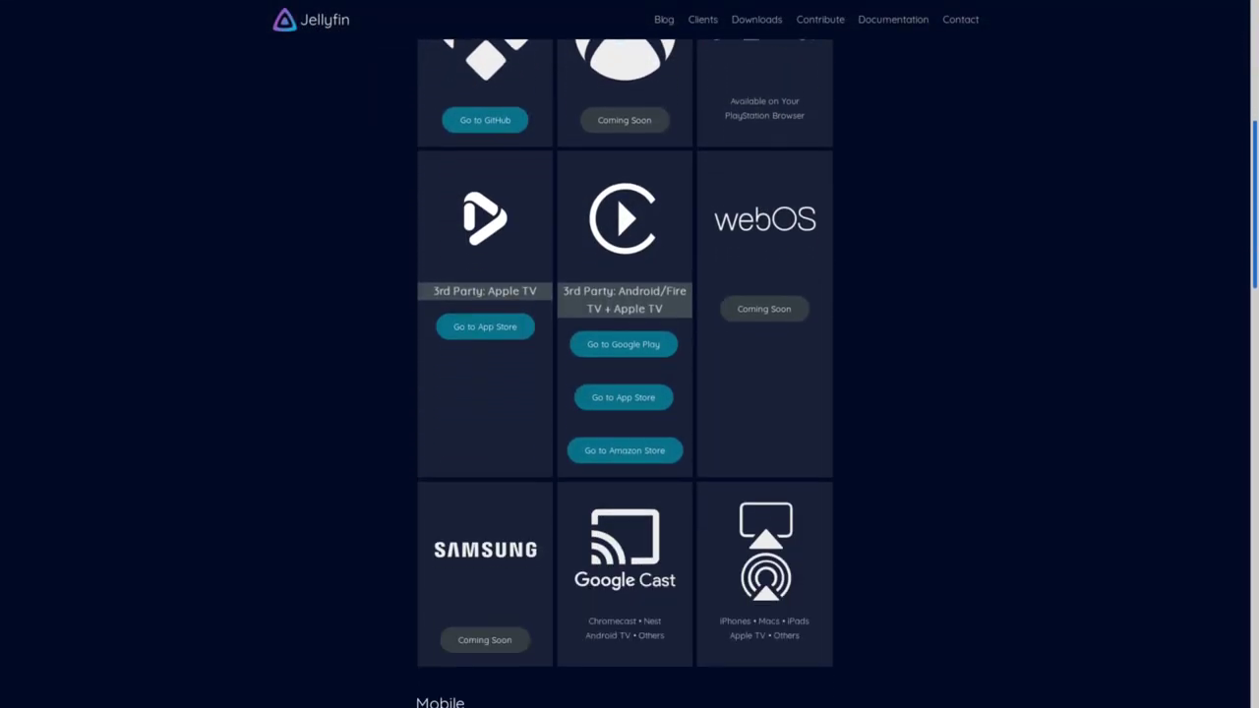
{"action": "scroll", "coordinate": [630, 374], "scroll_direction": "down", "scroll_amount": 4}
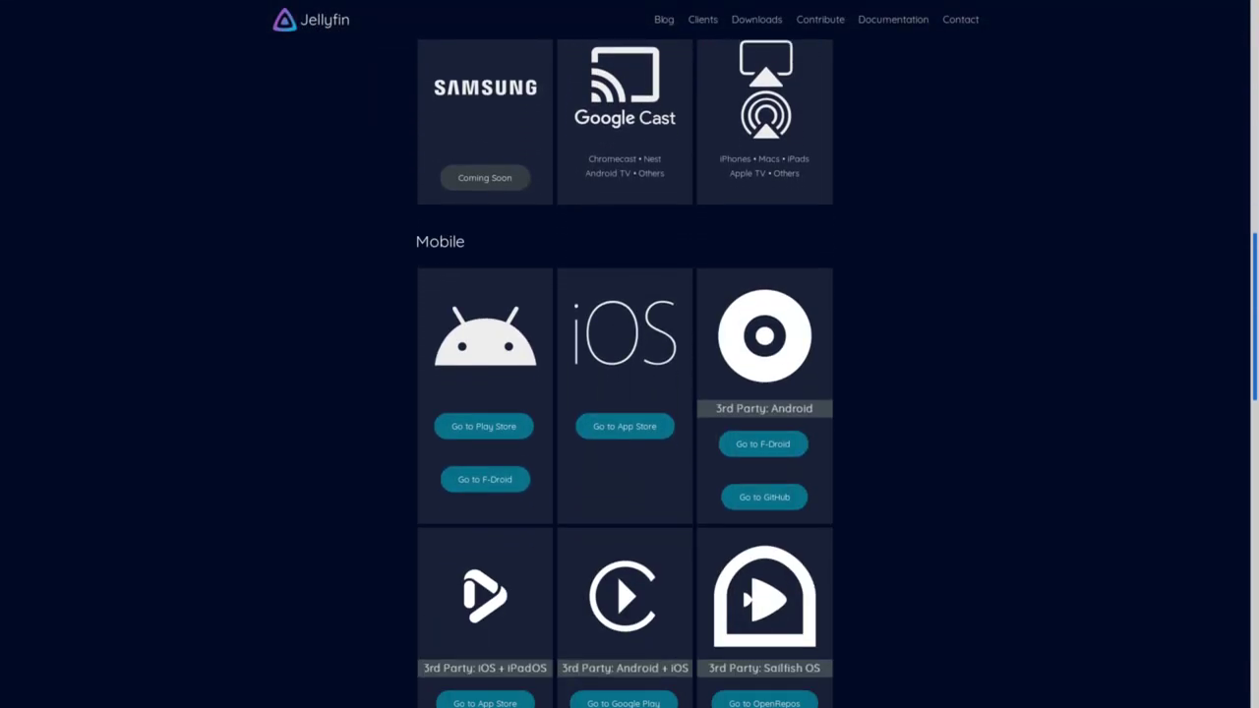
{"action": "scroll", "coordinate": [630, 373], "scroll_direction": "down", "scroll_amount": 3}
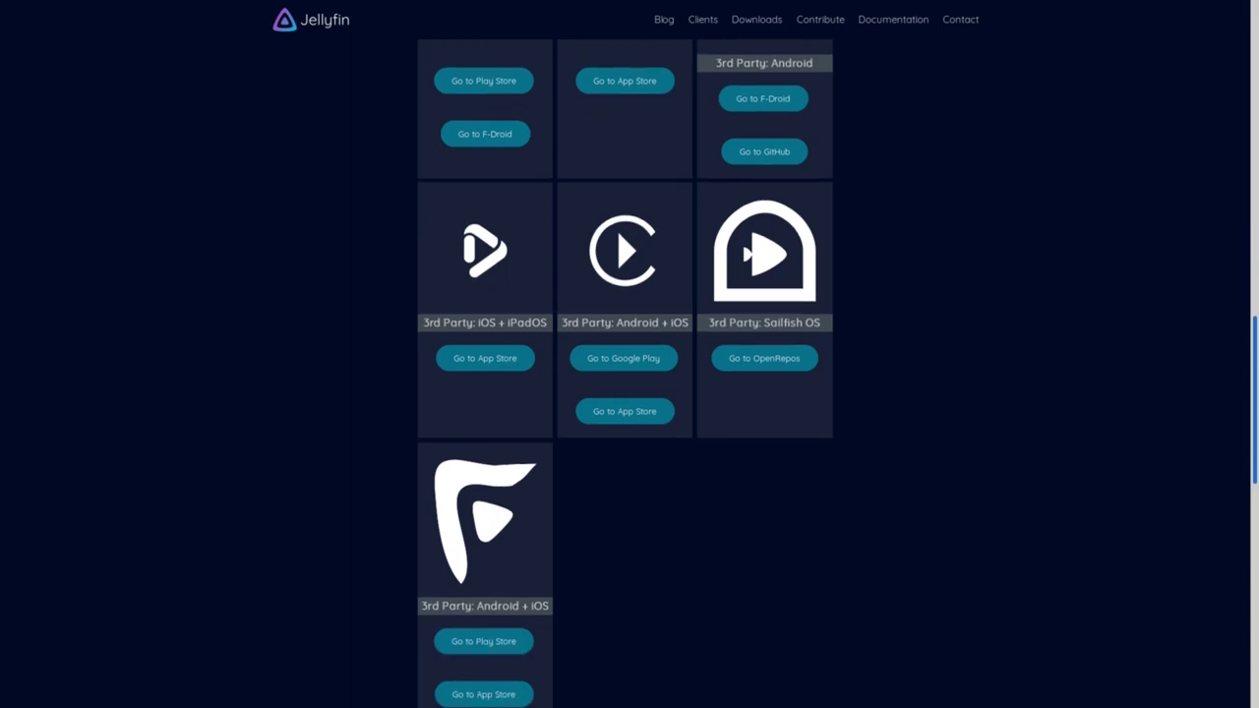
{"action": "scroll", "coordinate": [629, 374], "scroll_direction": "down", "scroll_amount": 2}
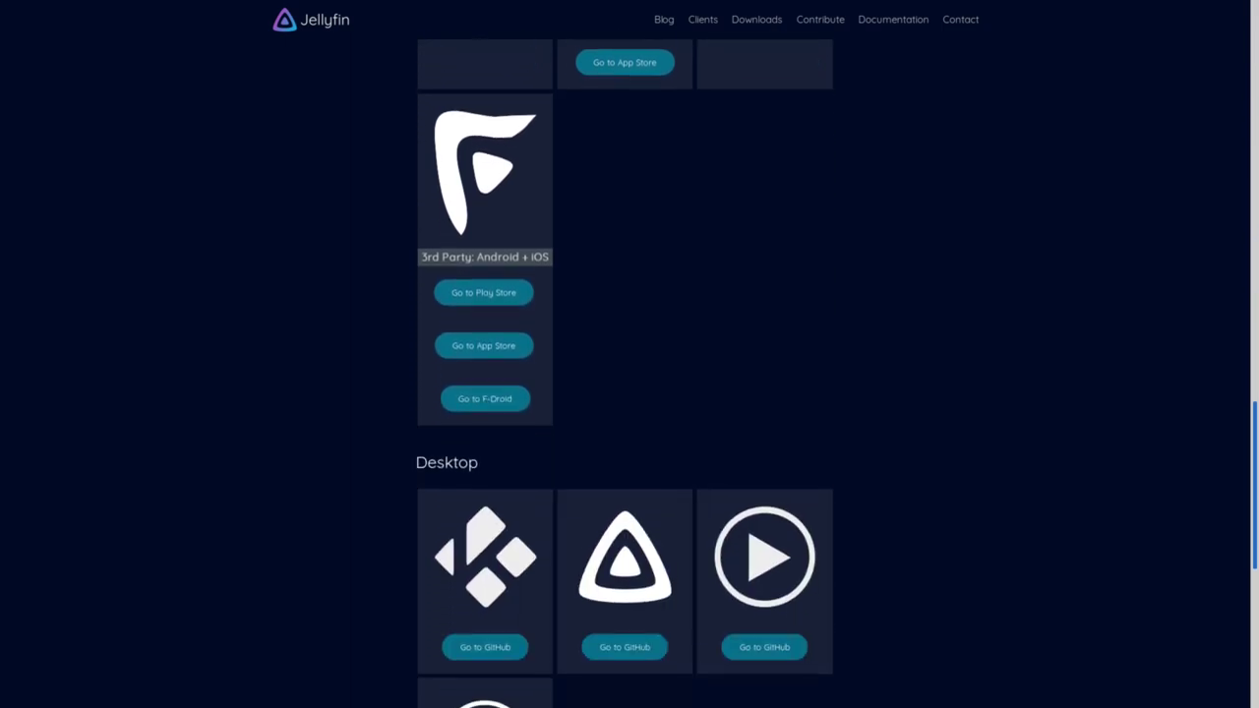